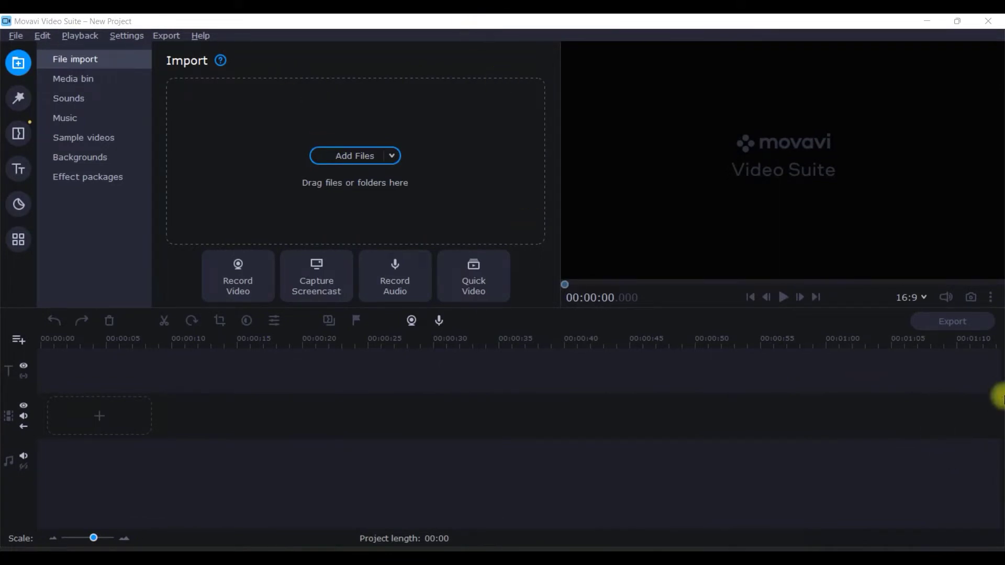
# Step: Import both videos from the DOUBLE ROLE folder and put the first one on the timeline
pyautogui.click(345, 152)
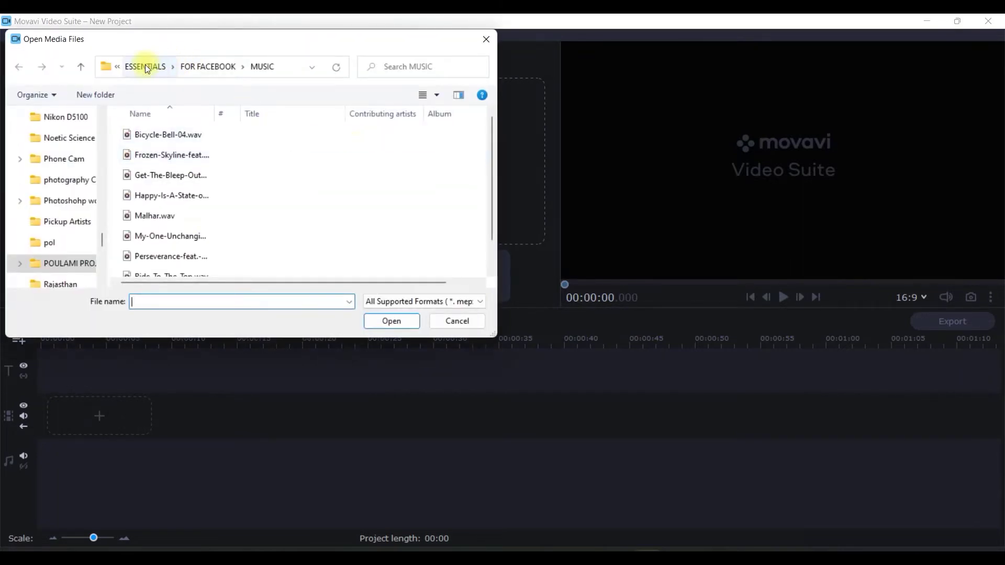
pyautogui.click(145, 67)
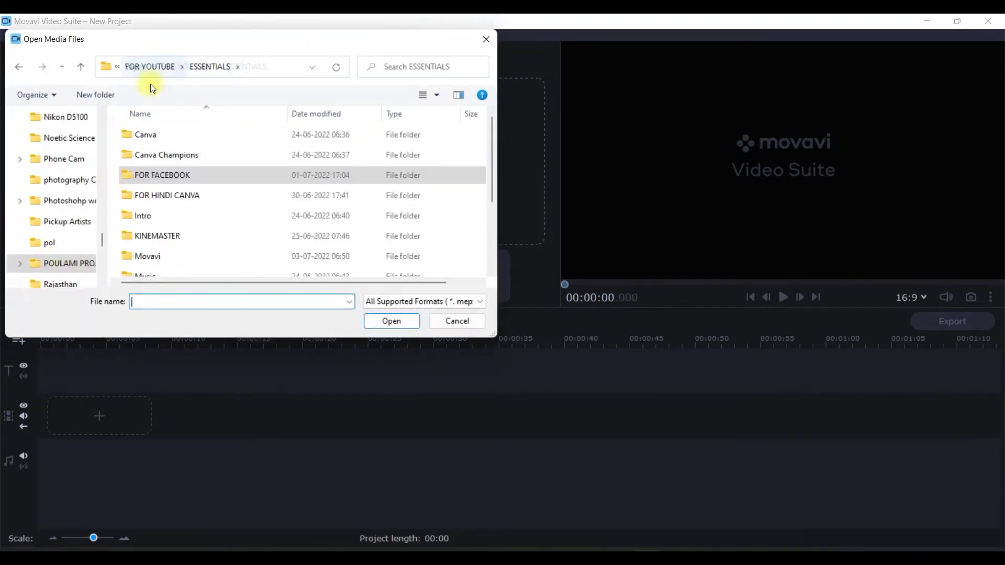
pyautogui.doubleClick(160, 268)
pyautogui.doubleClick(413, 173)
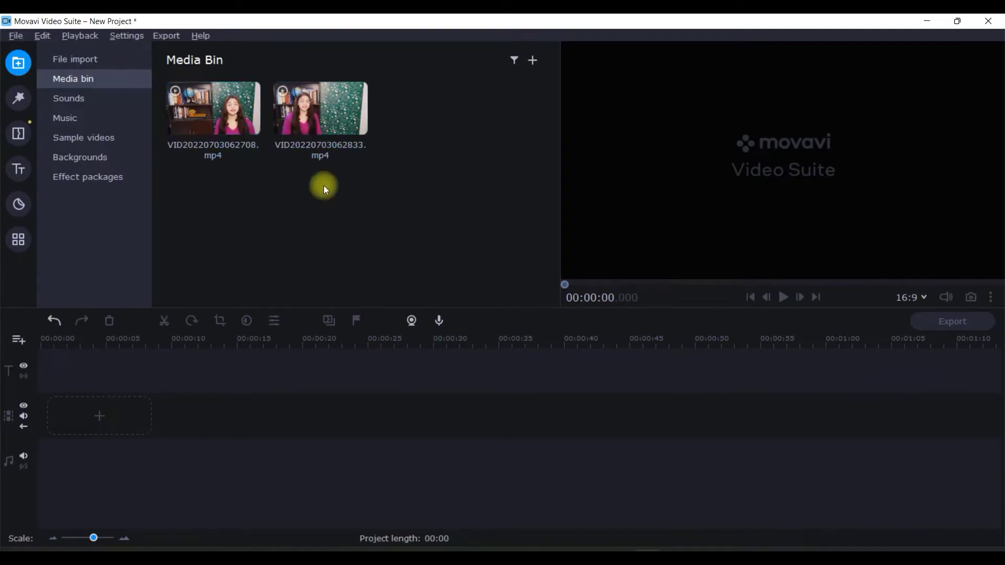
pyautogui.moveTo(230, 121); pyautogui.dragTo(45, 394)
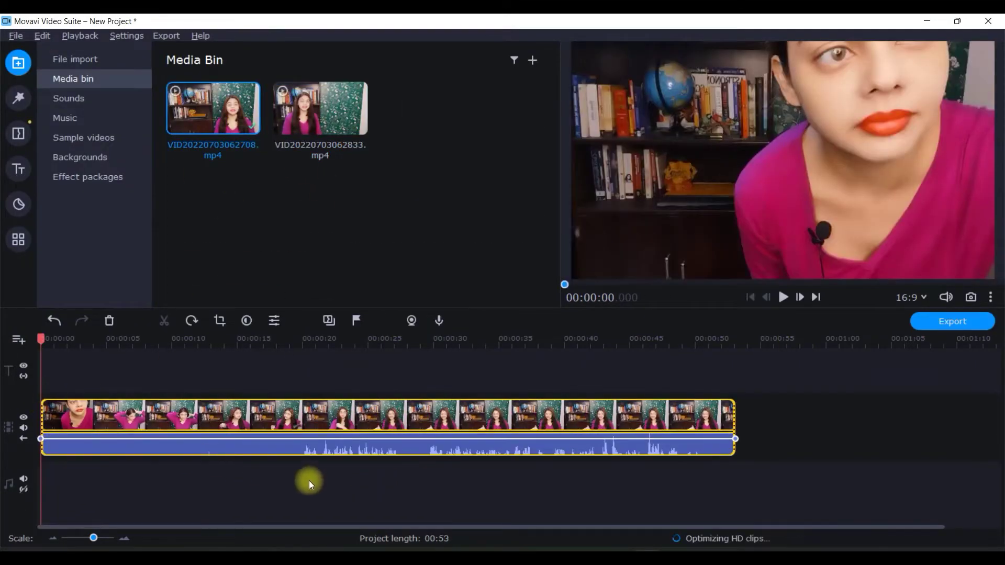
# Step: Split off the clip's opening and delete it, leaving a 33-second clip
pyautogui.moveTo(45, 342); pyautogui.dragTo(296, 385)
pyautogui.rightClick(275, 411)
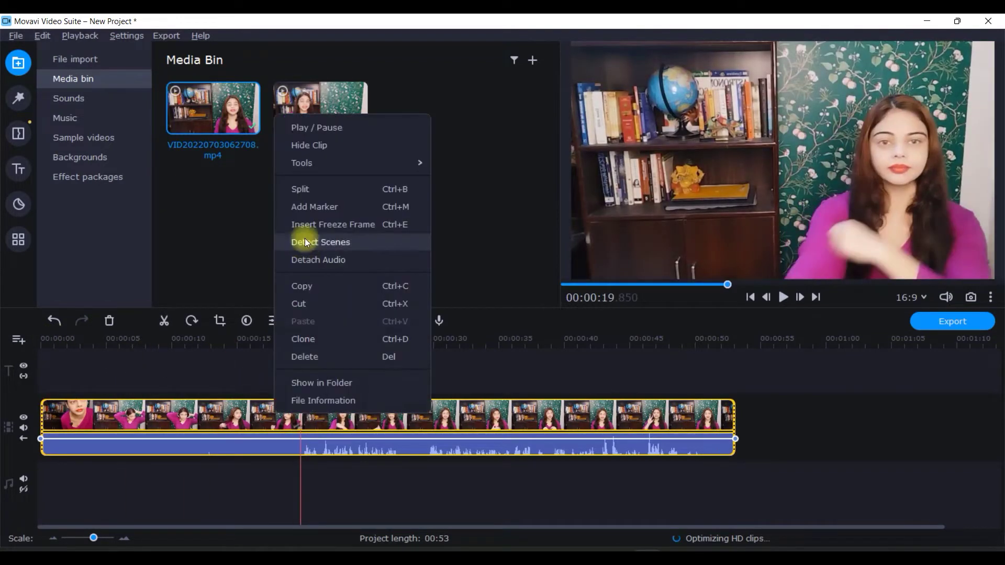
pyautogui.click(312, 196)
pyautogui.click(237, 413)
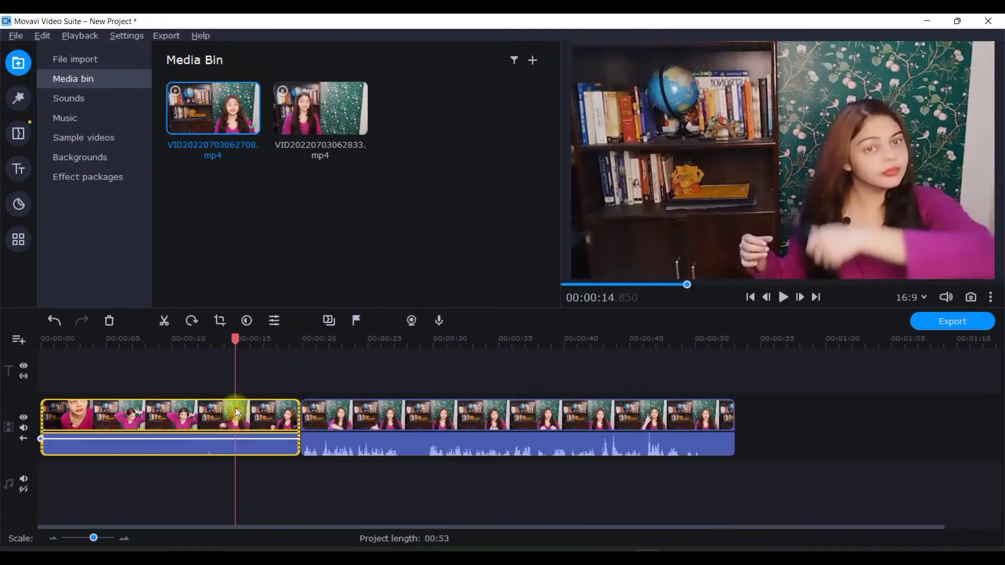
pyautogui.press('Delete')
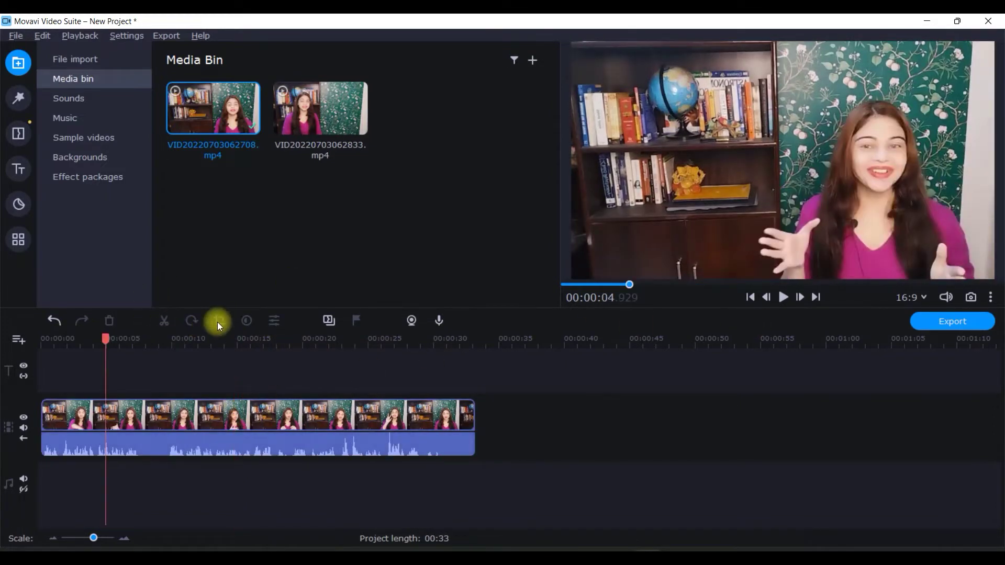
pyautogui.click(142, 417)
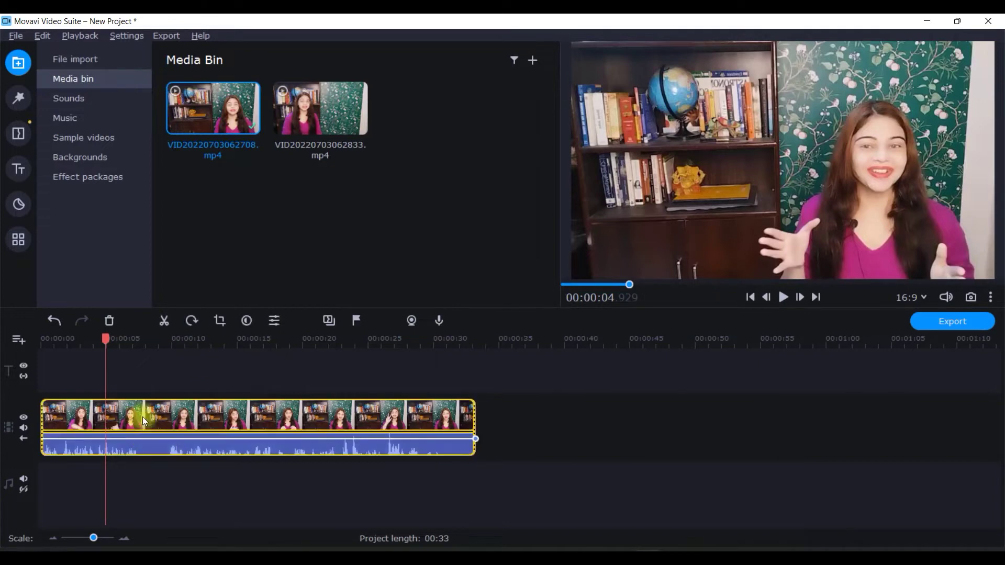
# Step: Crop the pale right-edge strip off the first clip, add the second video after it, and crop it too
pyautogui.click(220, 319)
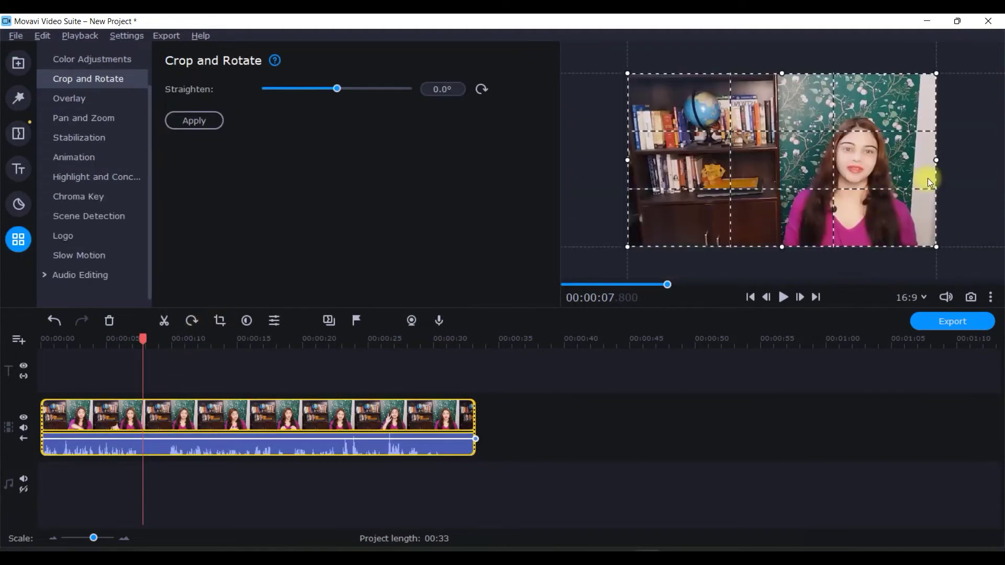
pyautogui.moveTo(944, 160); pyautogui.dragTo(916, 167)
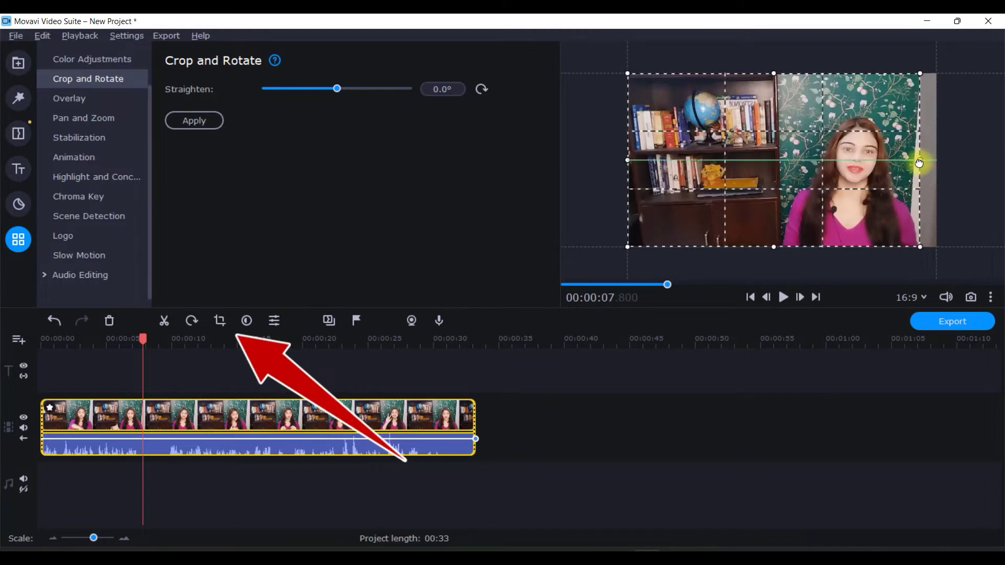
pyautogui.moveTo(320, 108); pyautogui.dragTo(444, 393)
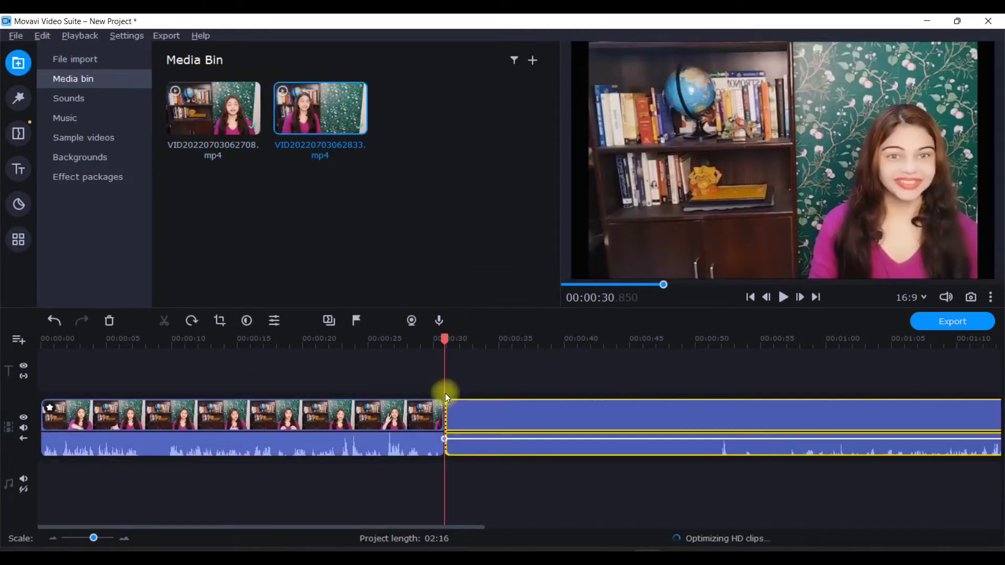
pyautogui.click(482, 414)
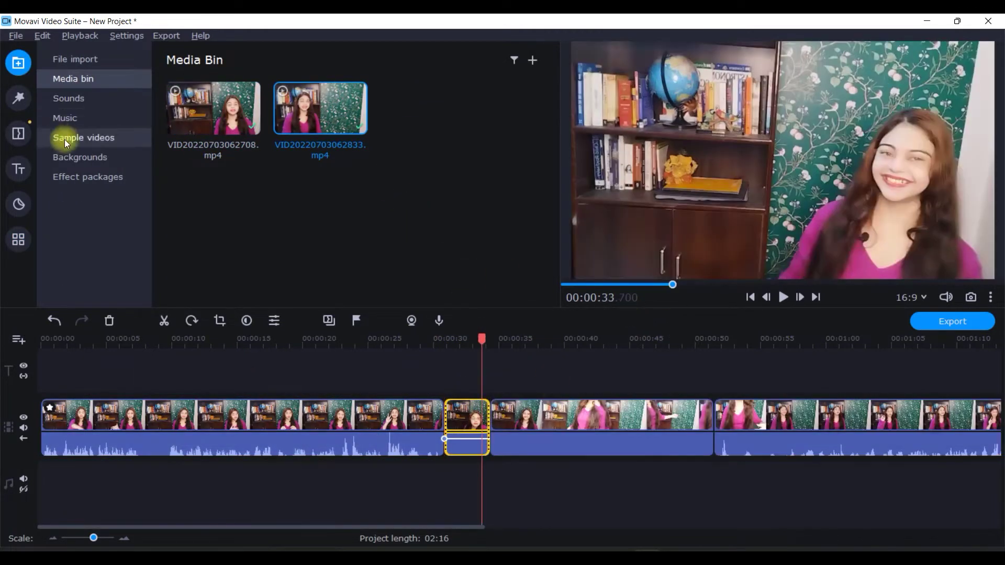
pyautogui.click(218, 321)
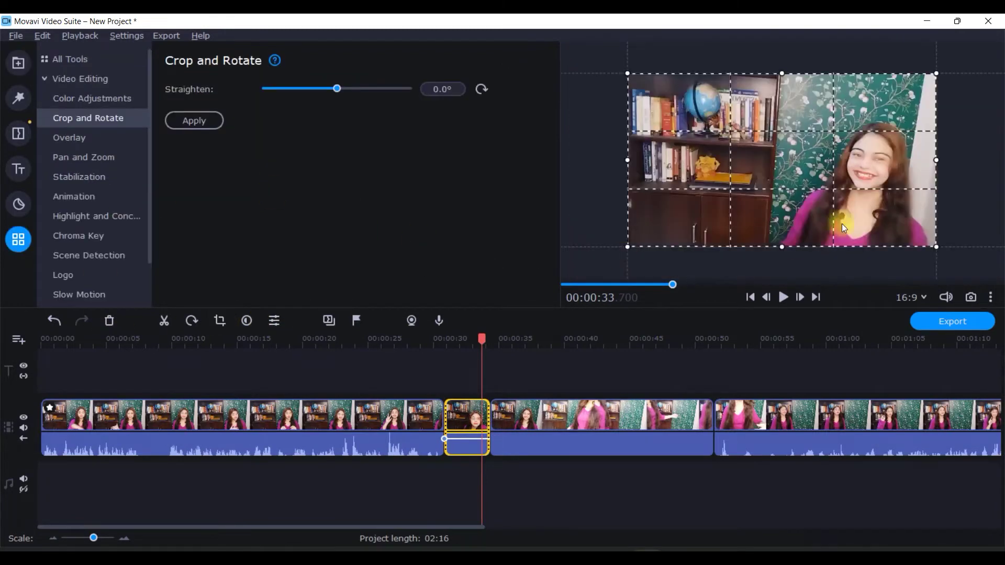
pyautogui.moveTo(933, 162); pyautogui.dragTo(909, 169)
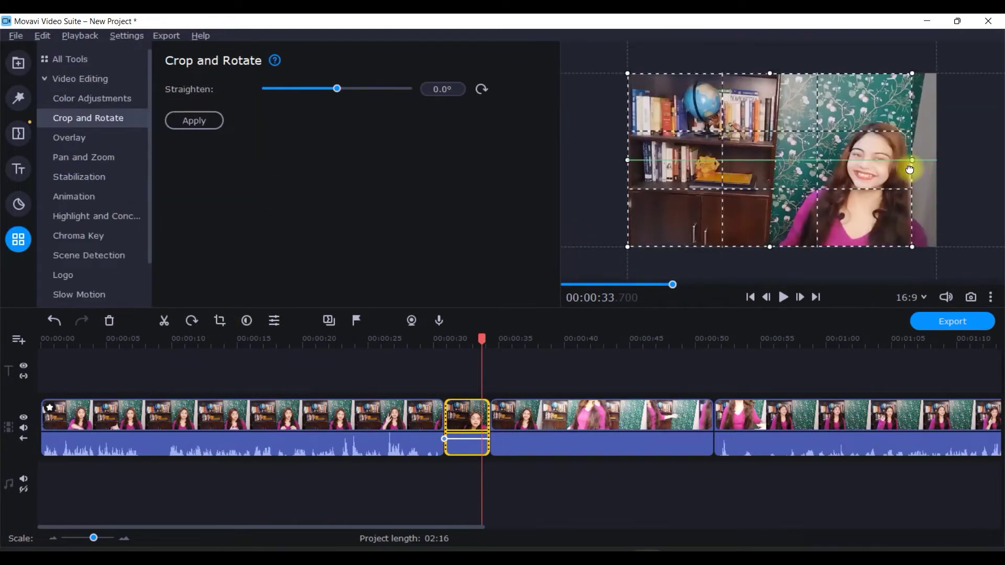
pyautogui.click(218, 128)
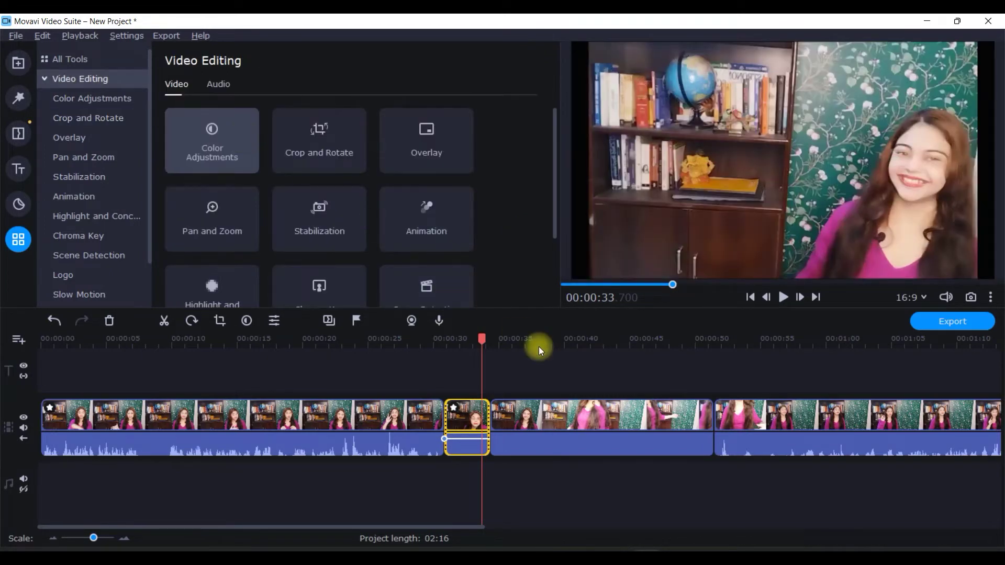
# Step: Delete the 17-second clip and select the first clip
pyautogui.click(562, 435)
pyautogui.press('Delete')
pyautogui.click(269, 413)
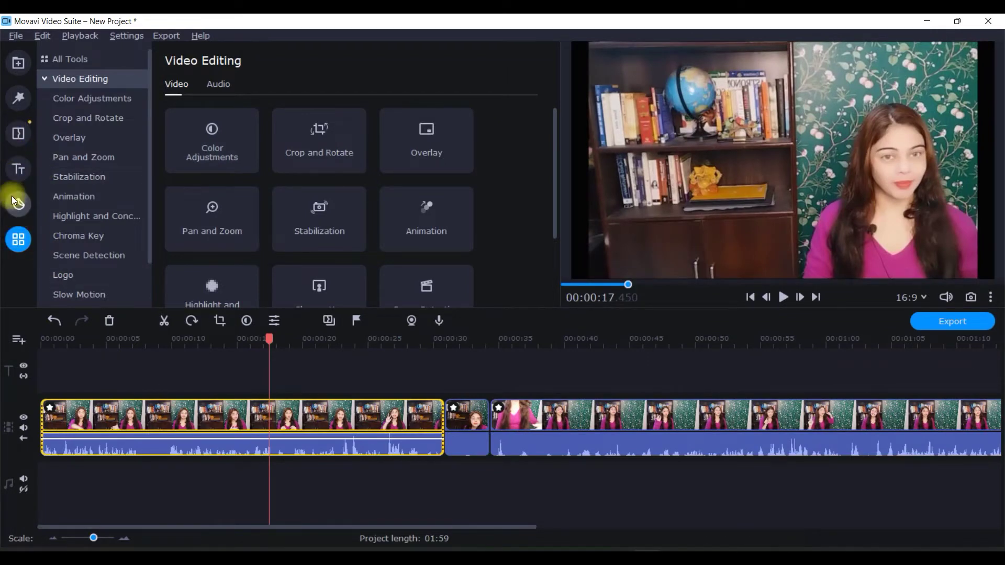
# Step: Apply the Side by side - right overlay to the first clip and slide the woman into the right frame
pyautogui.click(76, 142)
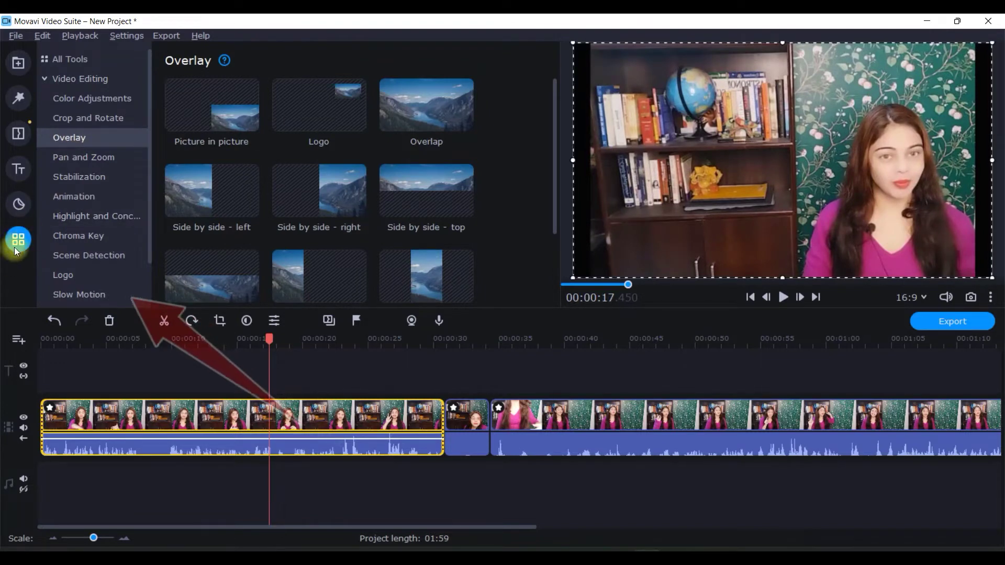
pyautogui.click(44, 80)
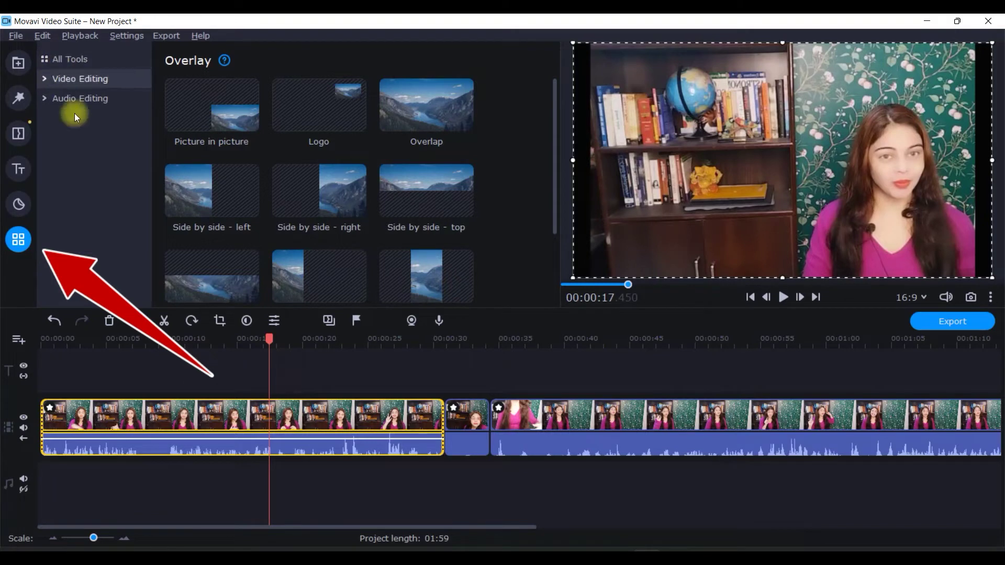
pyautogui.click(45, 78)
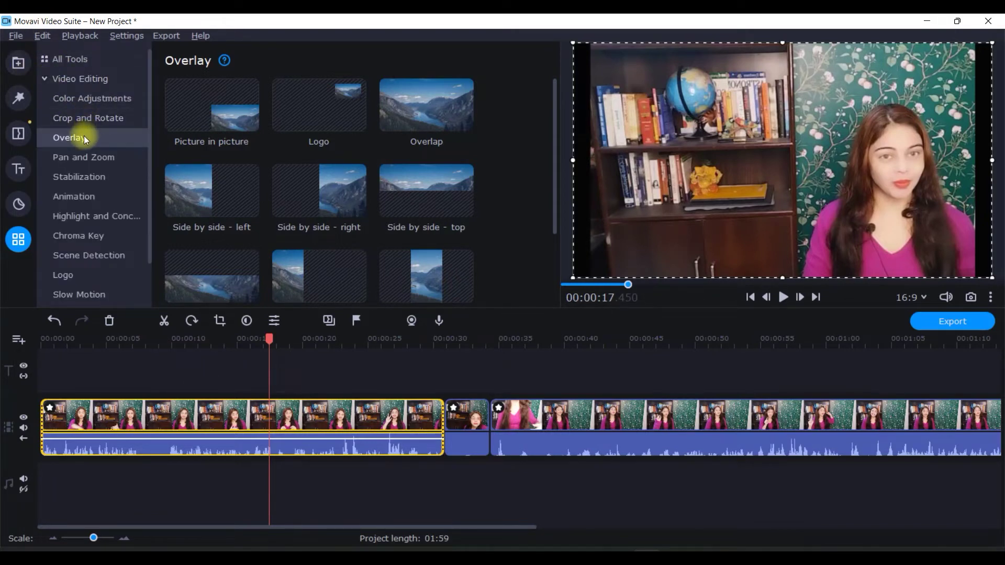
pyautogui.click(16, 239)
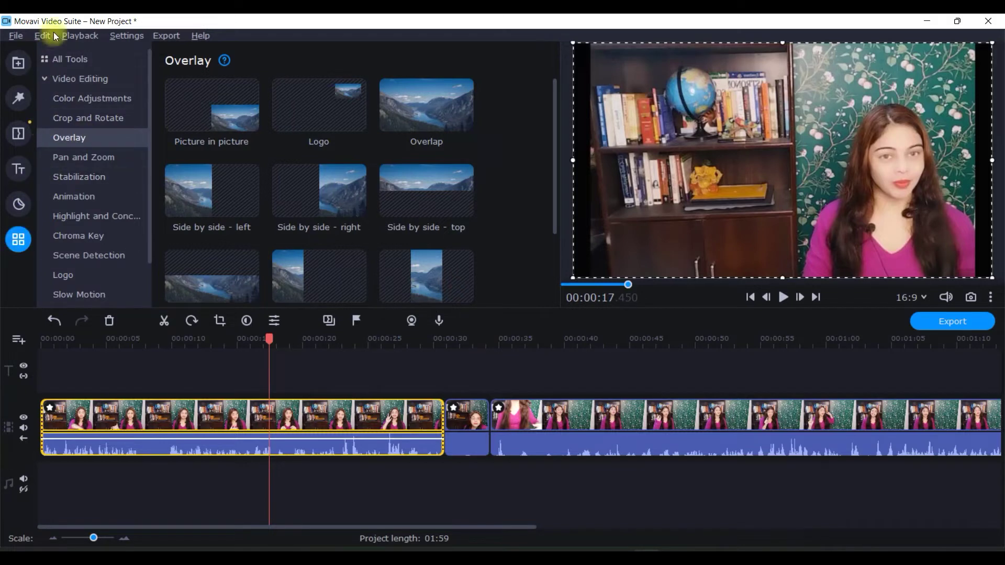
pyautogui.click(47, 59)
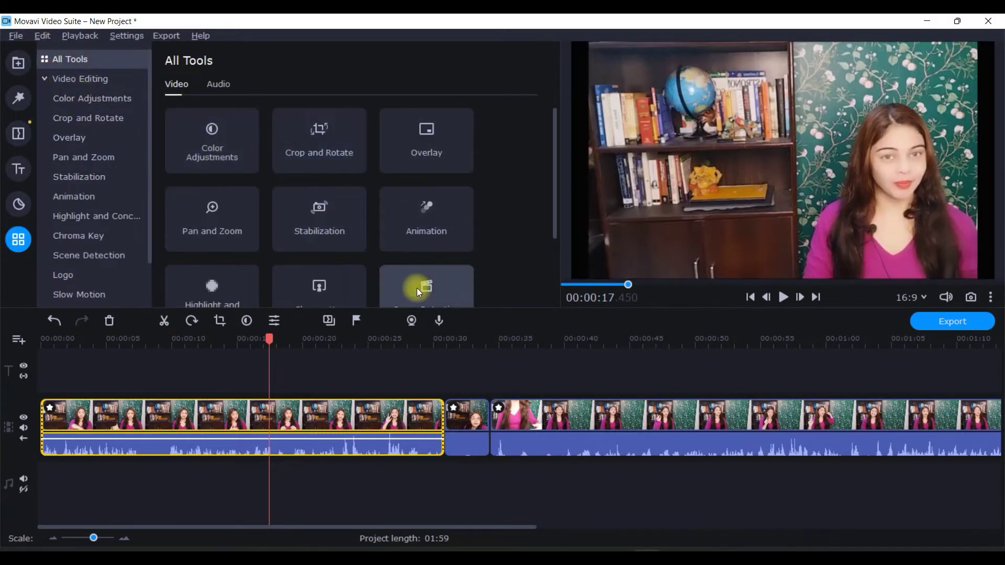
pyautogui.click(418, 135)
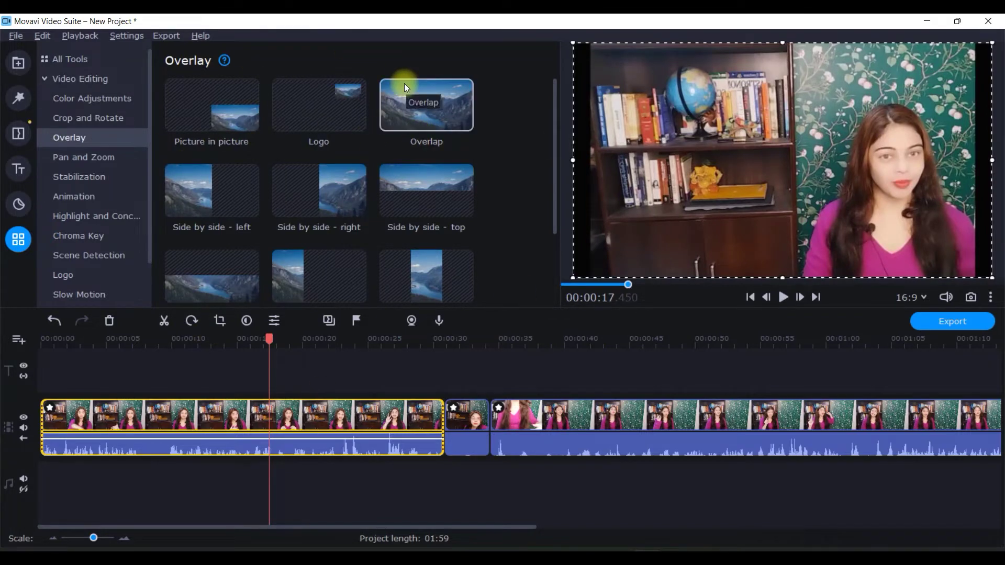
pyautogui.click(315, 191)
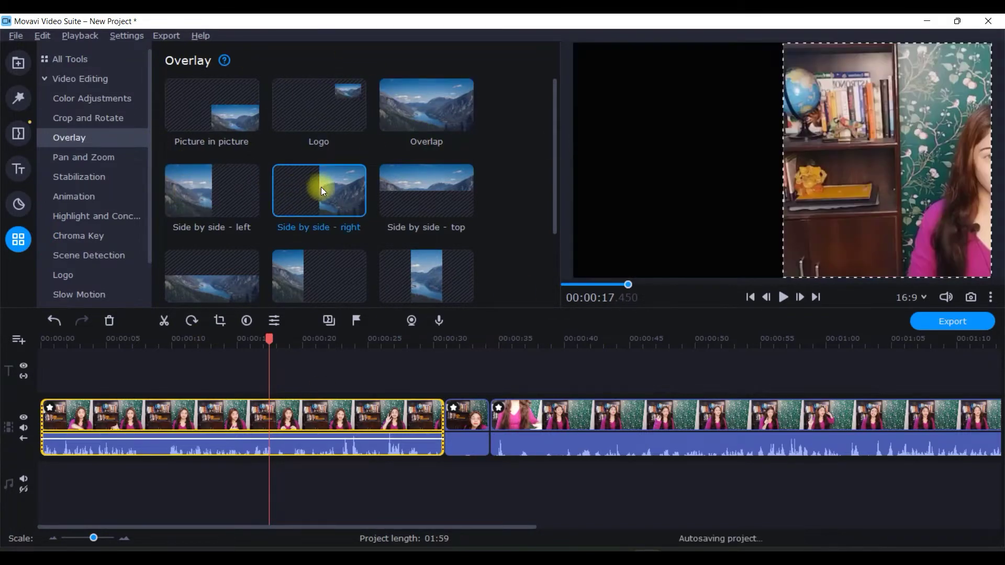
pyautogui.moveTo(865, 168); pyautogui.dragTo(793, 181)
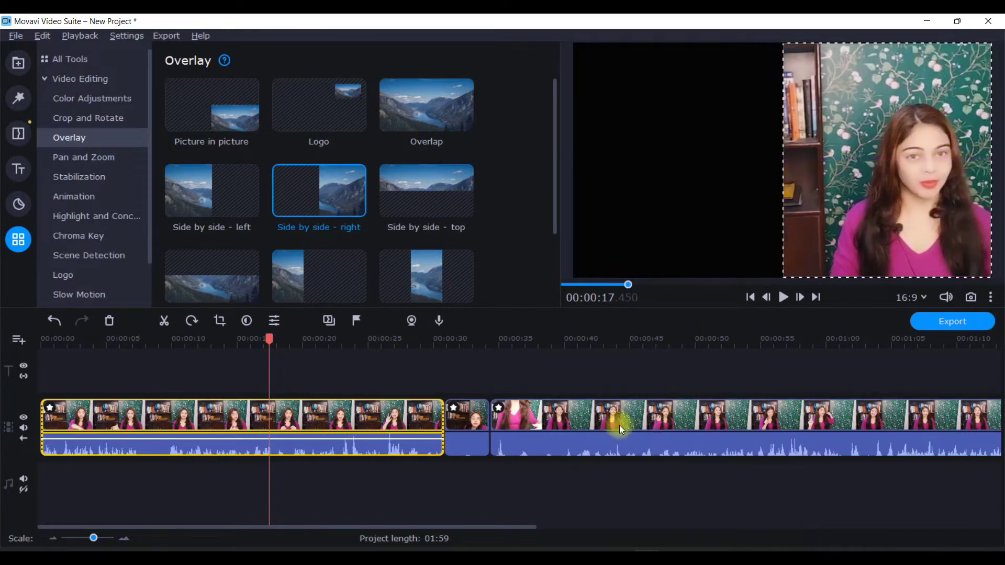
pyautogui.click(603, 422)
pyautogui.hotkey('ctrl', 'z')
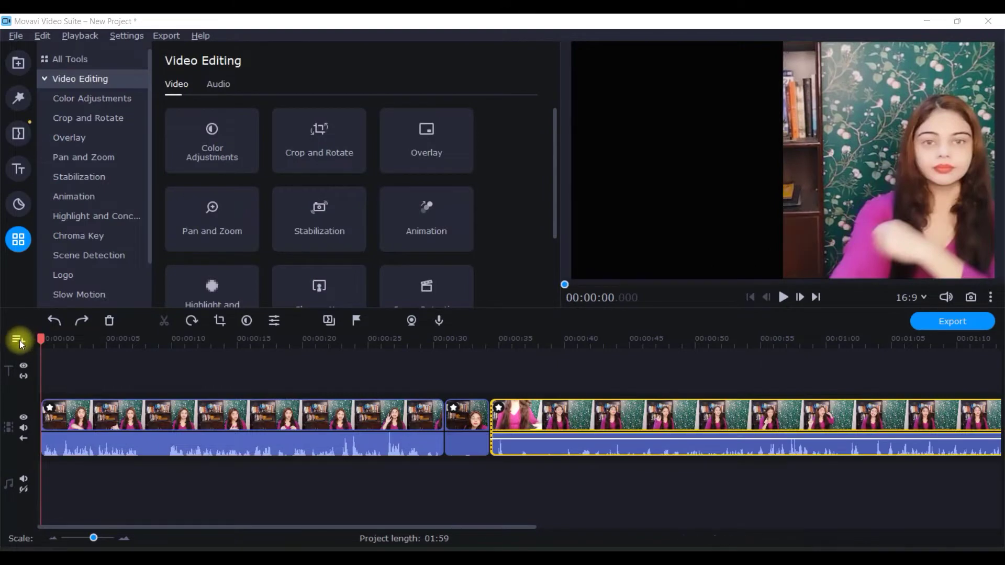
# Step: Add a new video track above the clips and move clips onto it as overlays
pyautogui.click(20, 341)
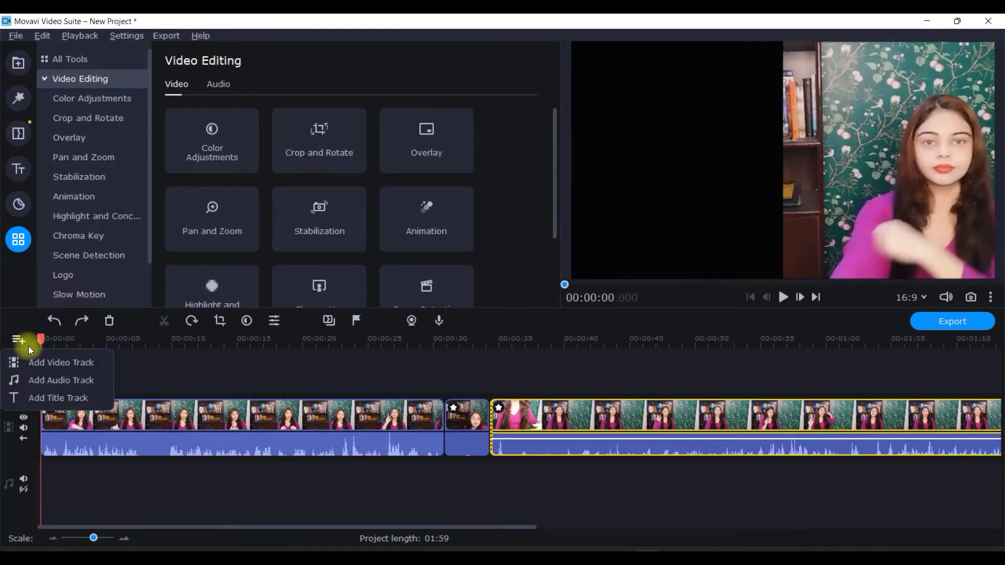
pyautogui.click(70, 363)
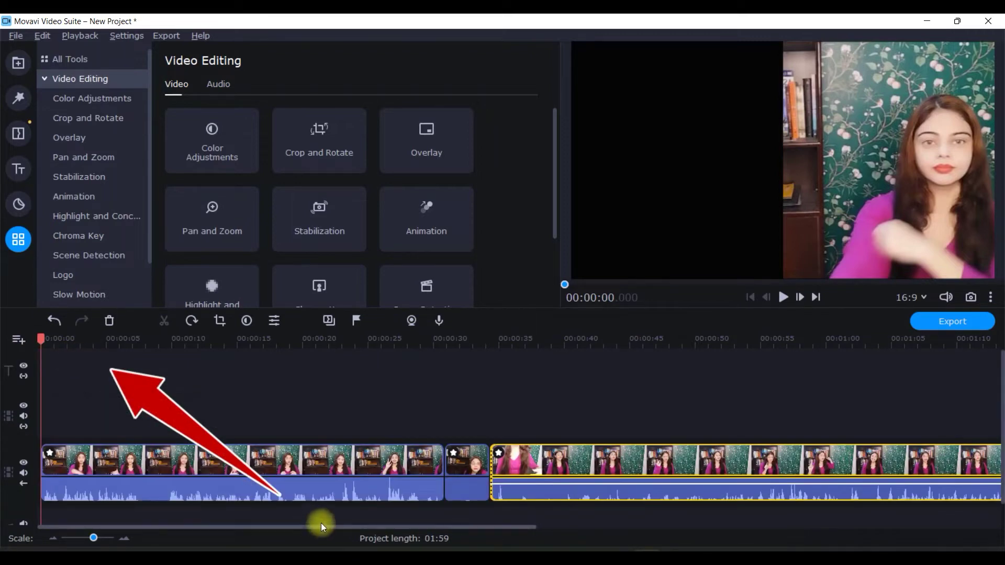
pyautogui.moveTo(277, 468); pyautogui.dragTo(265, 422)
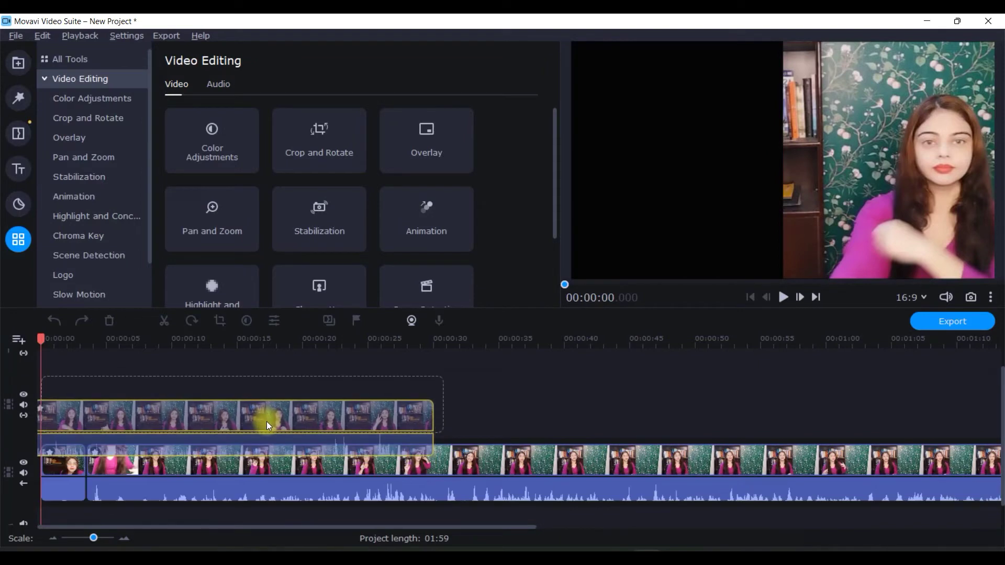
pyautogui.moveTo(54, 472); pyautogui.dragTo(463, 414)
pyautogui.click(422, 481)
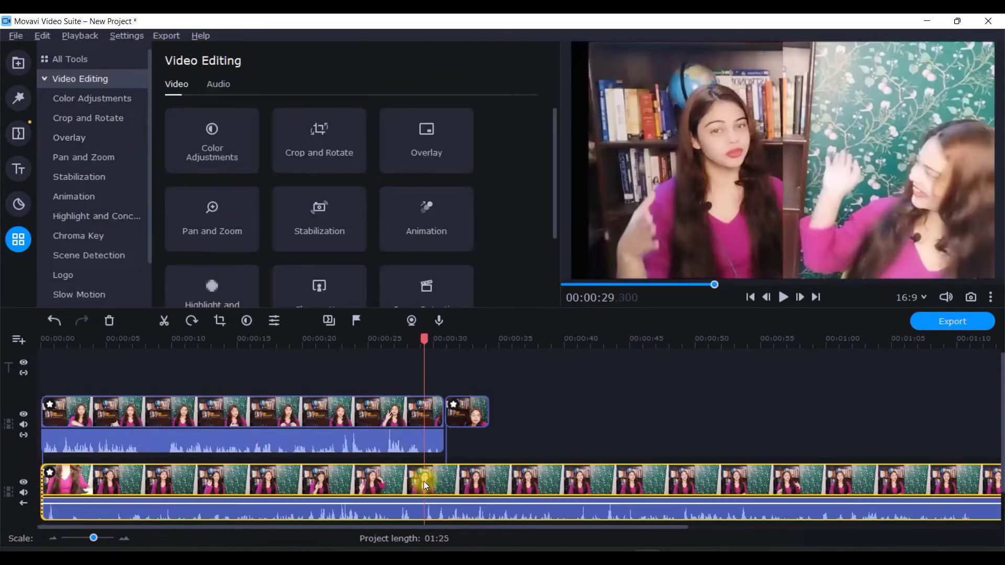
pyautogui.click(208, 486)
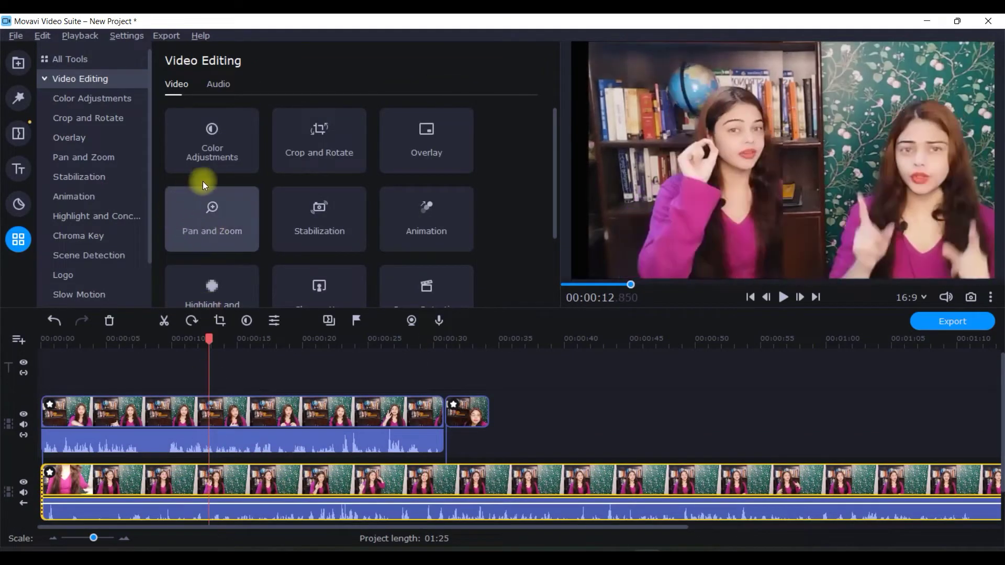
# Step: Lay the overlay clip out Side by side - left, shifting its video right within that half
pyautogui.click(435, 139)
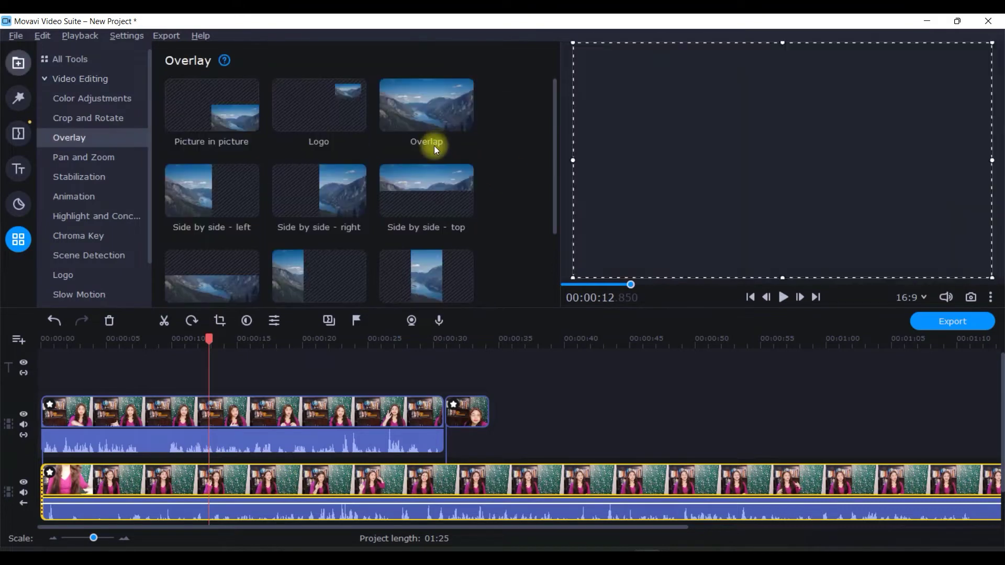
pyautogui.click(210, 190)
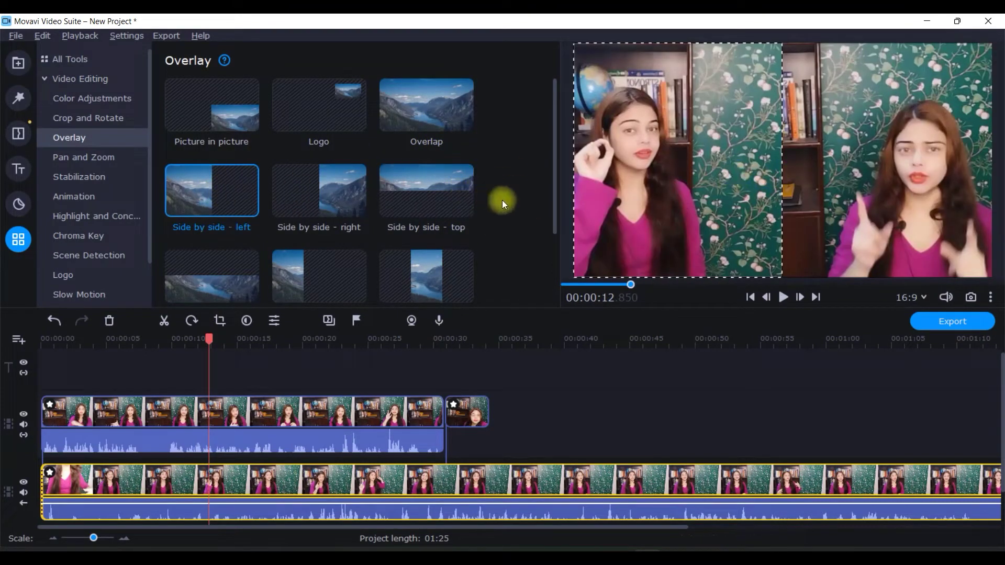
pyautogui.moveTo(679, 157); pyautogui.dragTo(754, 161)
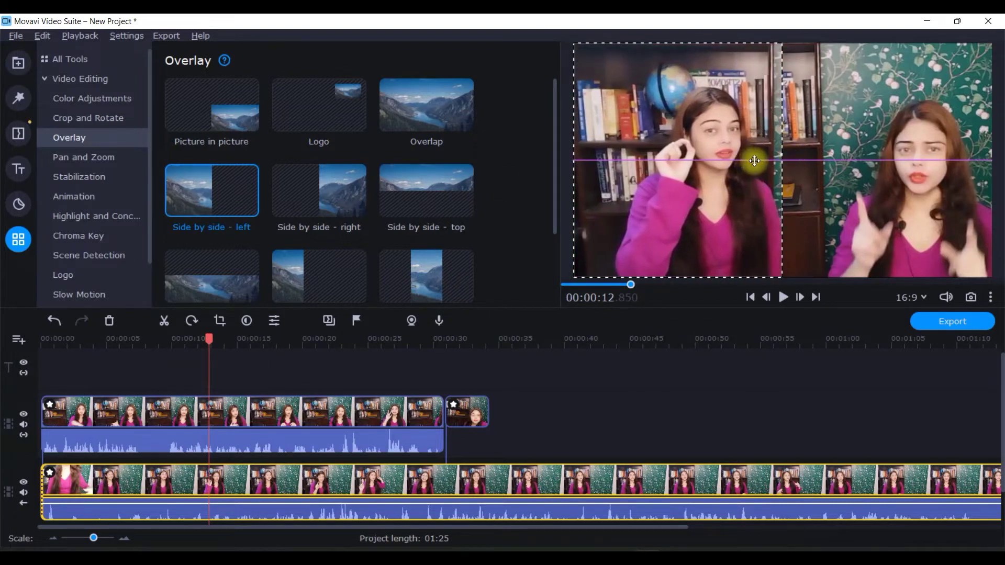
pyautogui.moveTo(754, 161); pyautogui.dragTo(756, 162)
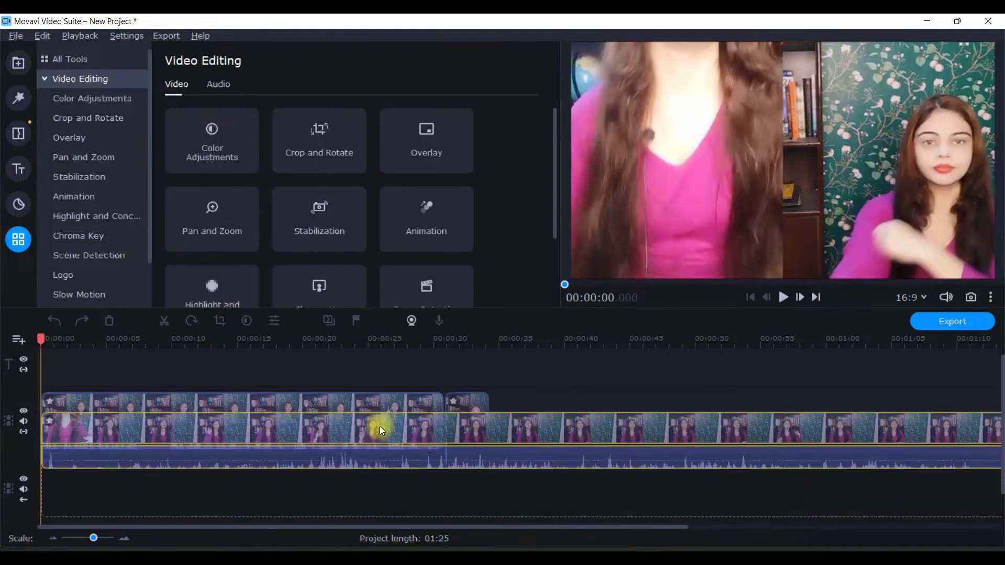
# Step: Swap clips between main and overlay tracks so the long overlay clip starts around 0:28
pyautogui.moveTo(382, 426); pyautogui.dragTo(382, 358)
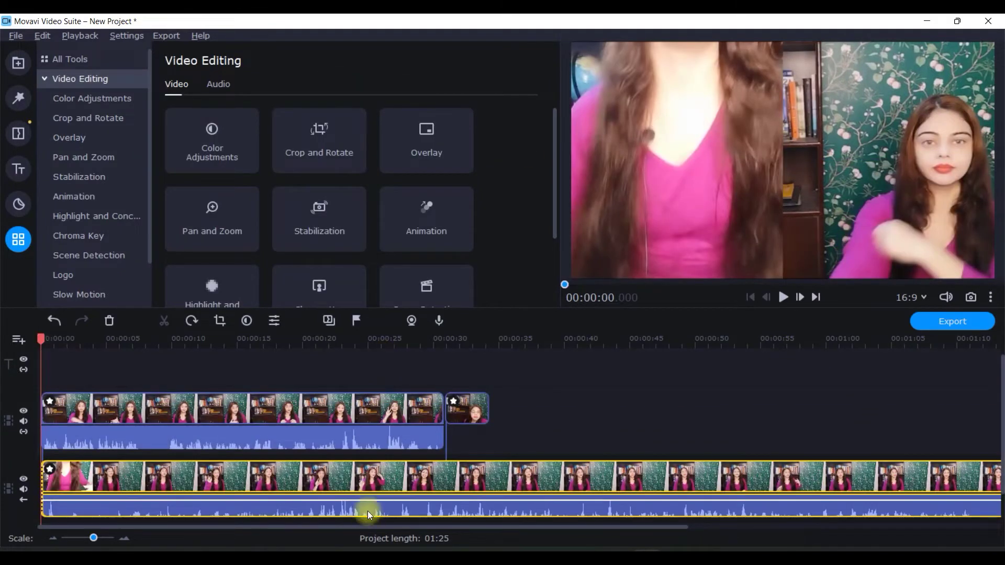
pyautogui.moveTo(375, 412); pyautogui.dragTo(377, 477)
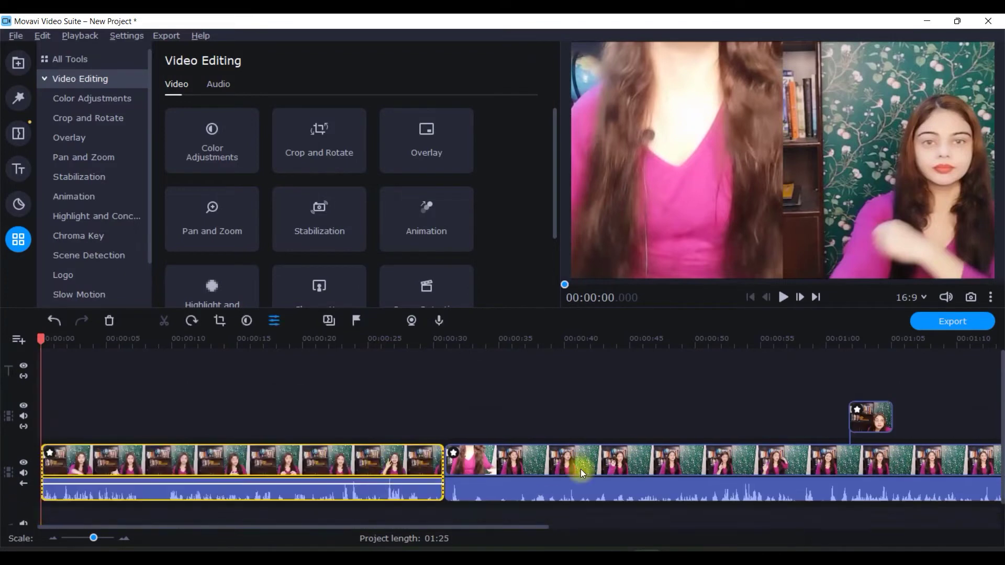
pyautogui.moveTo(874, 420); pyautogui.dragTo(473, 463)
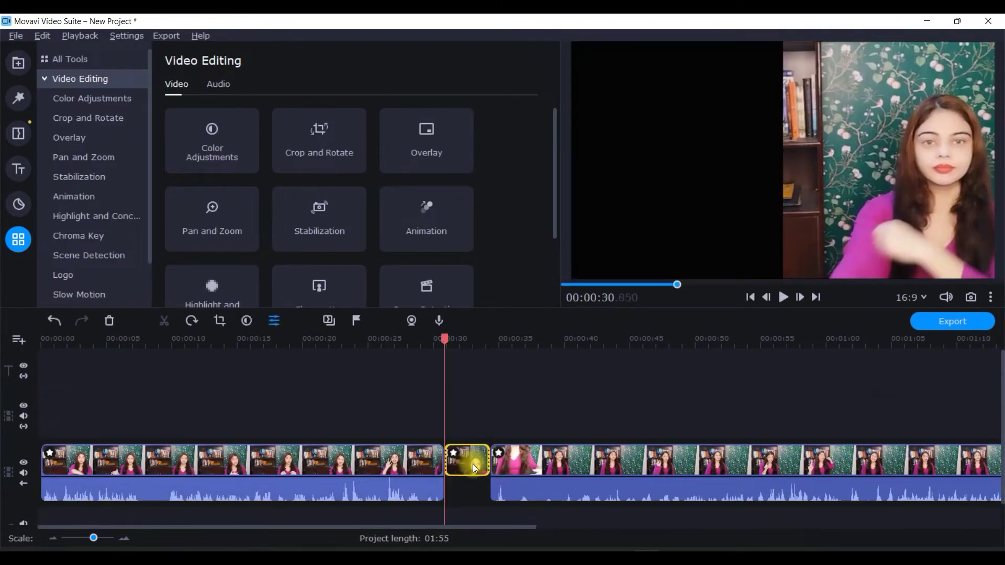
pyautogui.click(554, 464)
pyautogui.moveTo(554, 464); pyautogui.dragTo(327, 373)
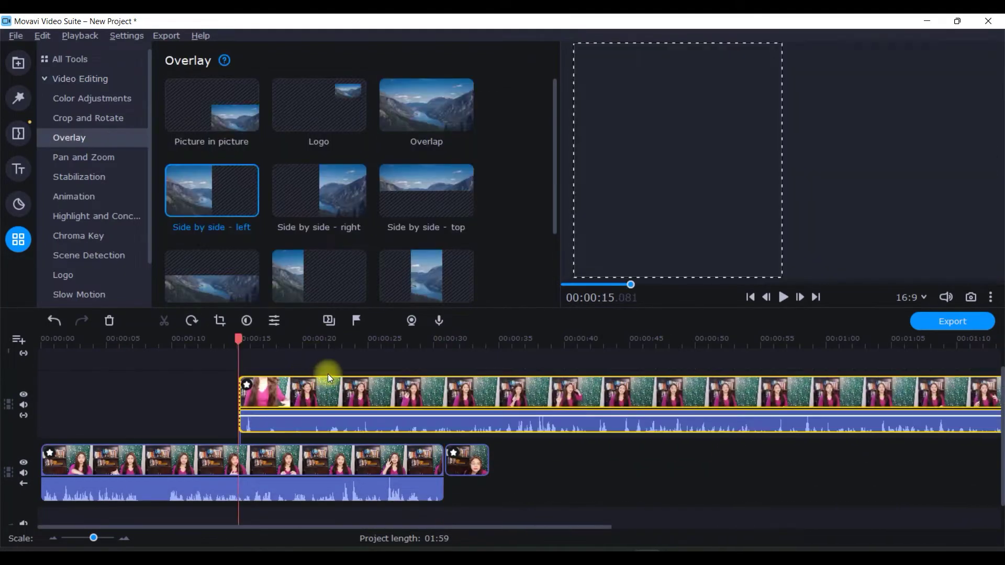
pyautogui.moveTo(562, 385); pyautogui.dragTo(730, 390)
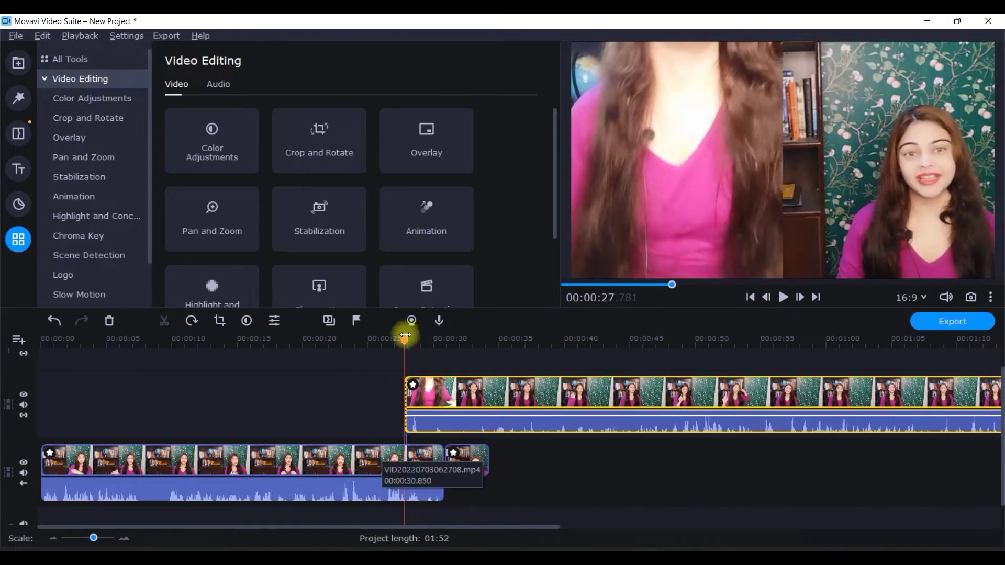
# Step: Split the main-track clip at the playhead, around 0:29.33
pyautogui.moveTo(405, 335); pyautogui.dragTo(309, 353)
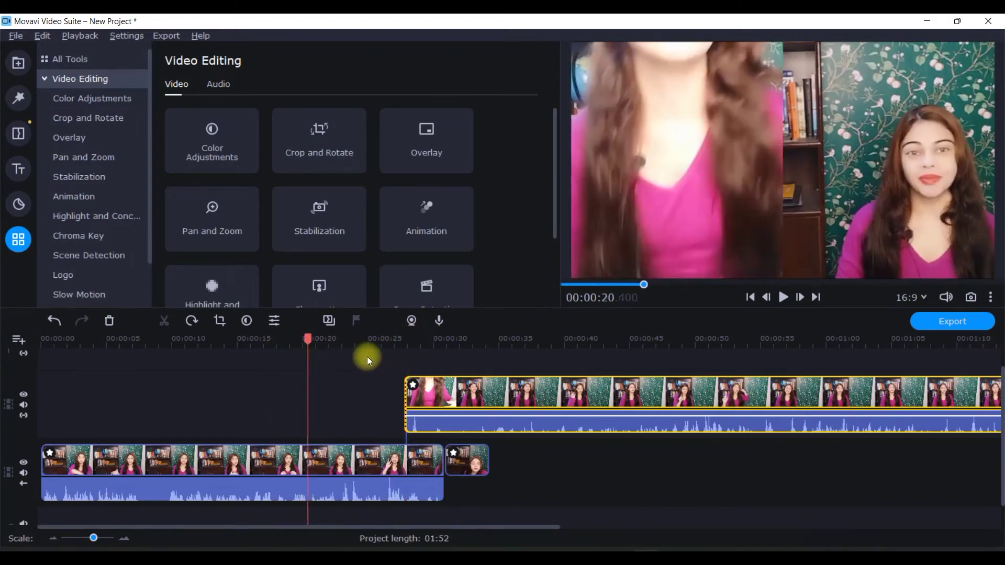
pyautogui.rightClick(426, 450)
pyautogui.click(459, 233)
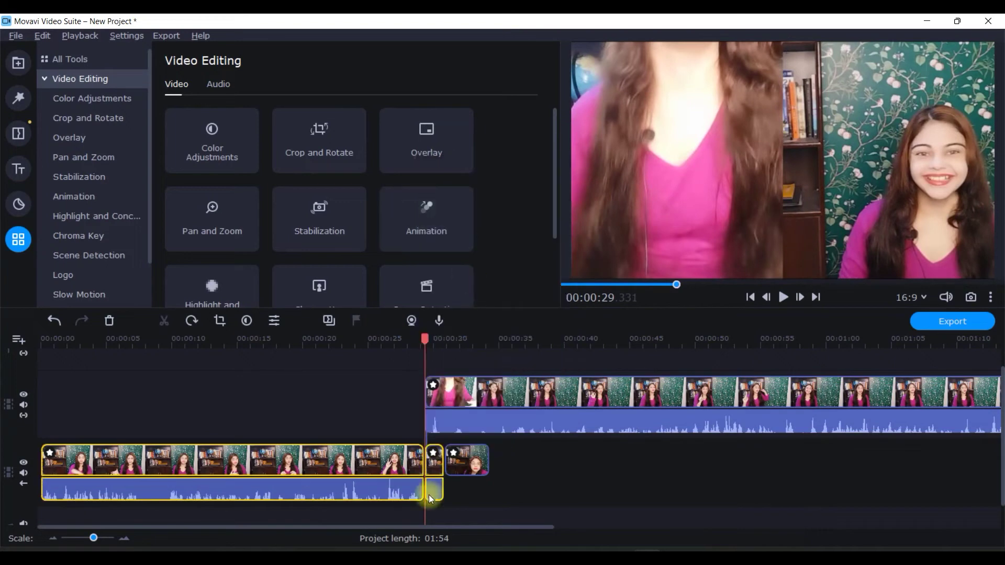
pyautogui.click(386, 460)
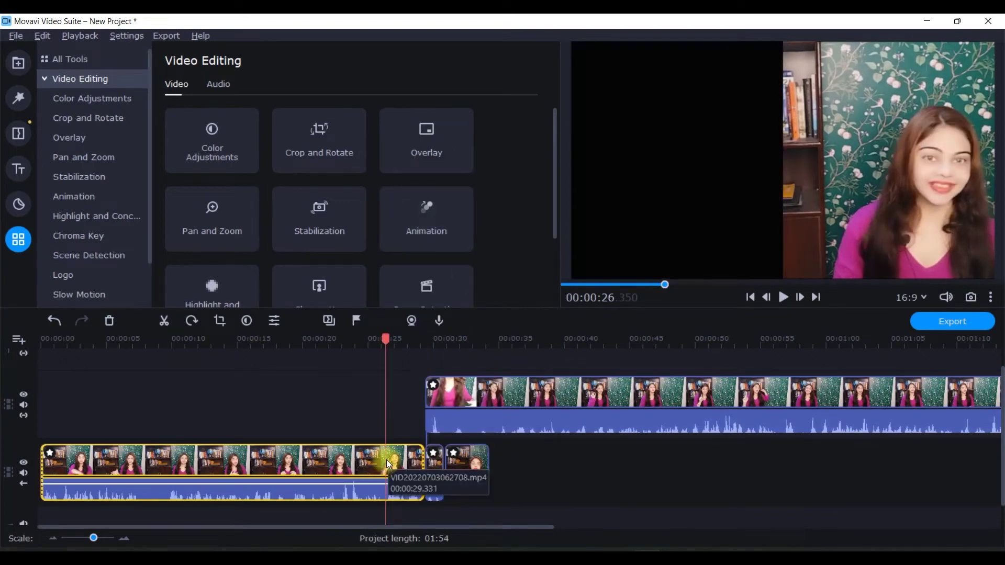
# Step: Apply Side by side - left to the upper overlay clip and shift its video right
pyautogui.click(83, 139)
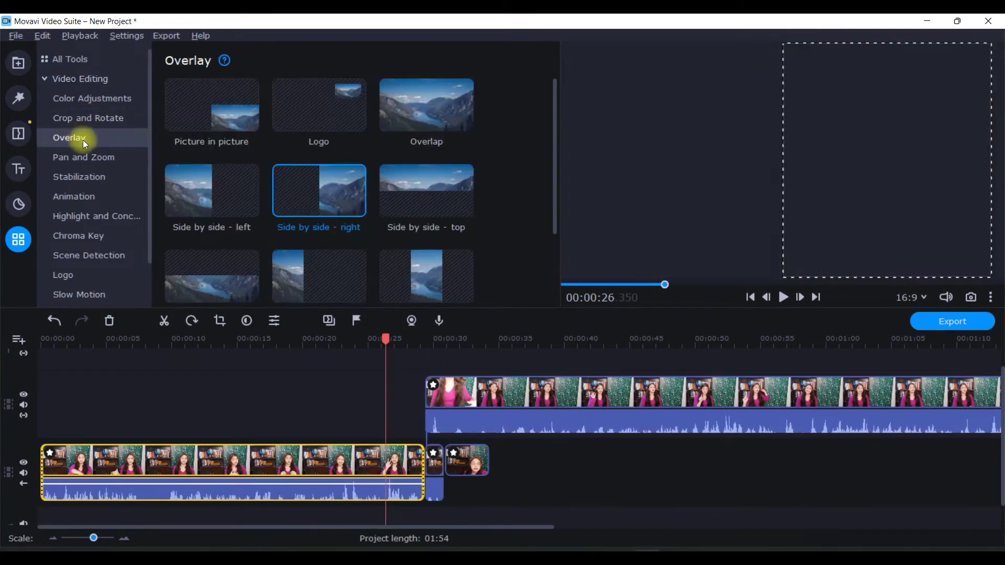
pyautogui.doubleClick(437, 461)
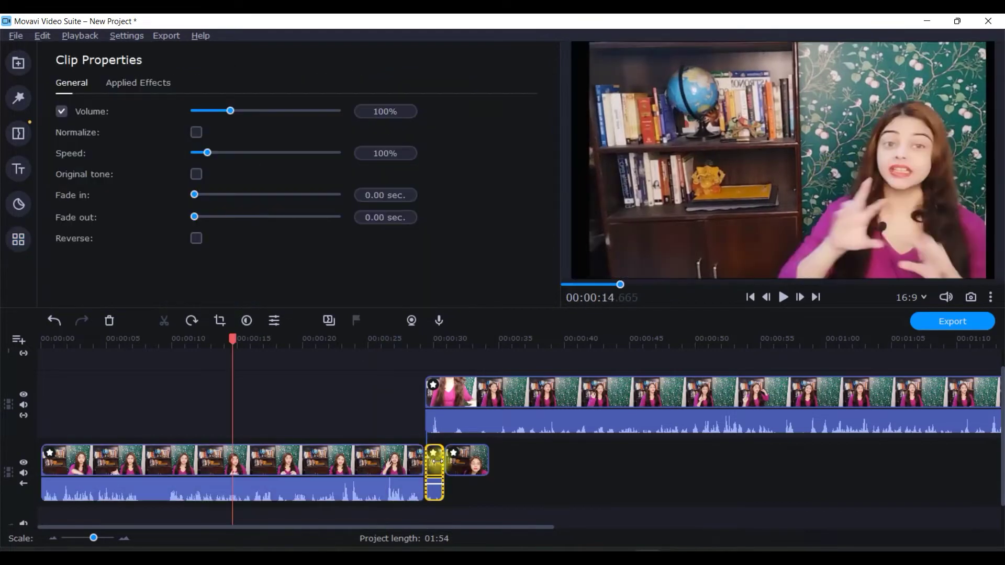
pyautogui.click(18, 244)
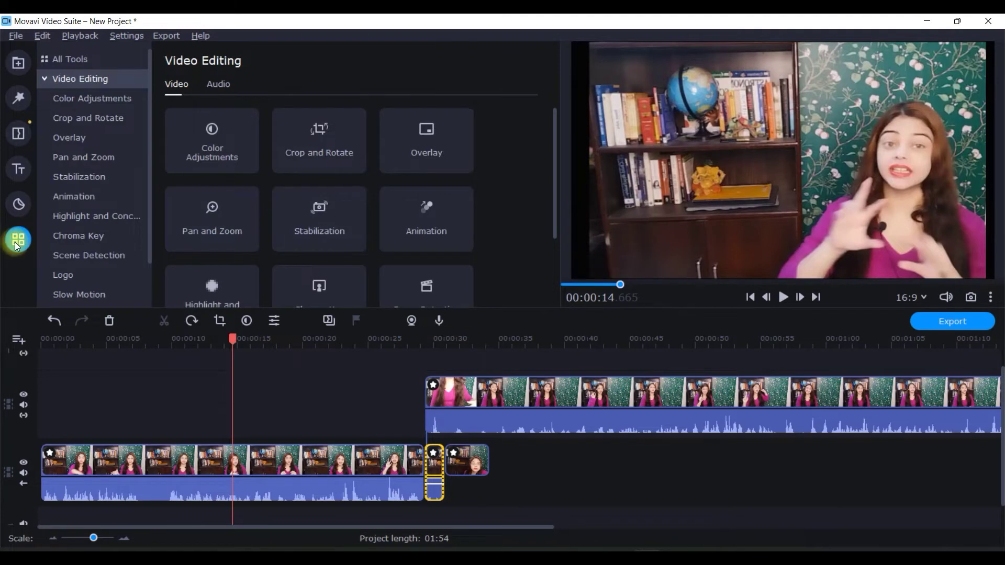
pyautogui.click(107, 145)
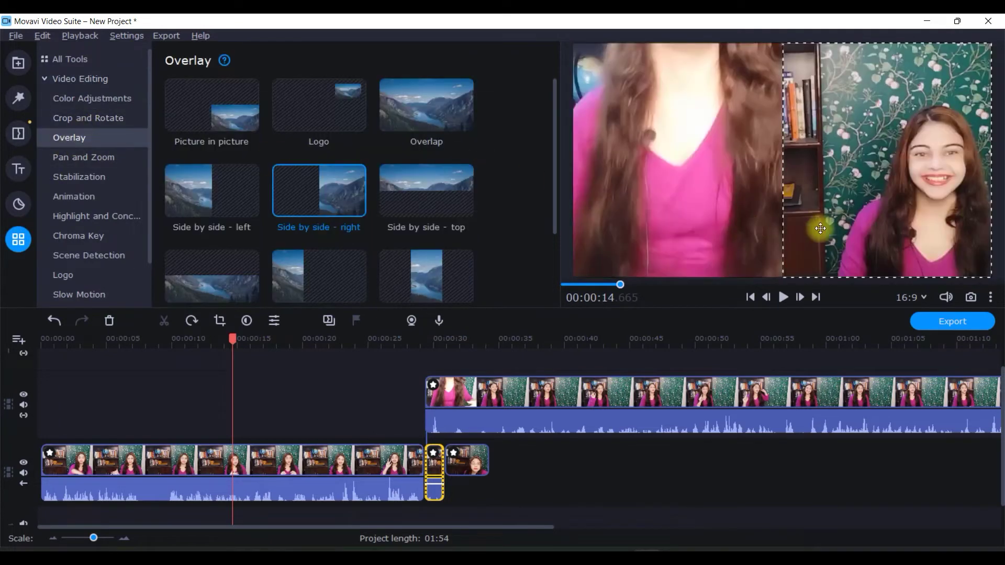
pyautogui.click(516, 388)
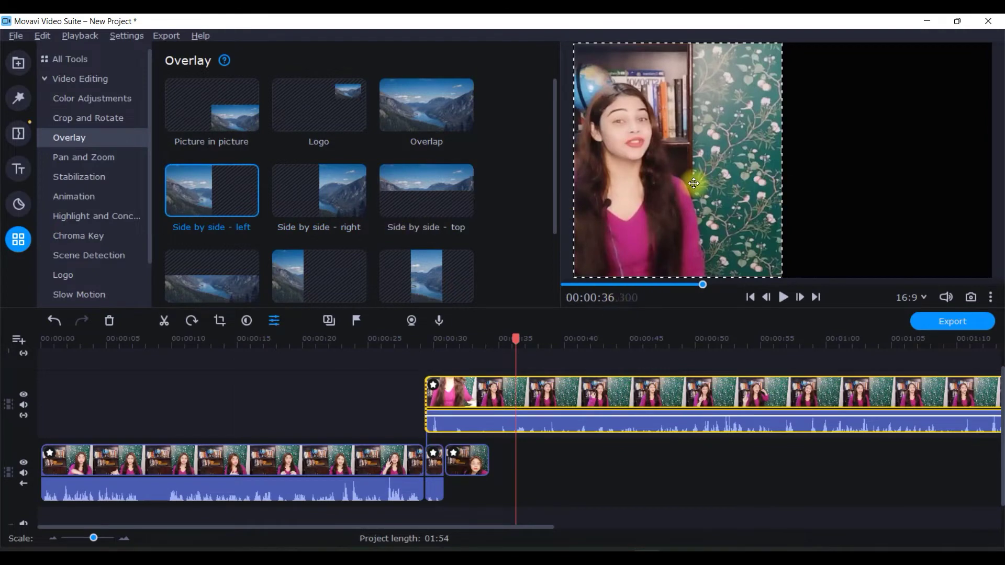
pyautogui.moveTo(696, 187); pyautogui.dragTo(762, 197)
# Step: Select the short split clip in its Side by side - right layout and start cropping it
pyautogui.click(411, 462)
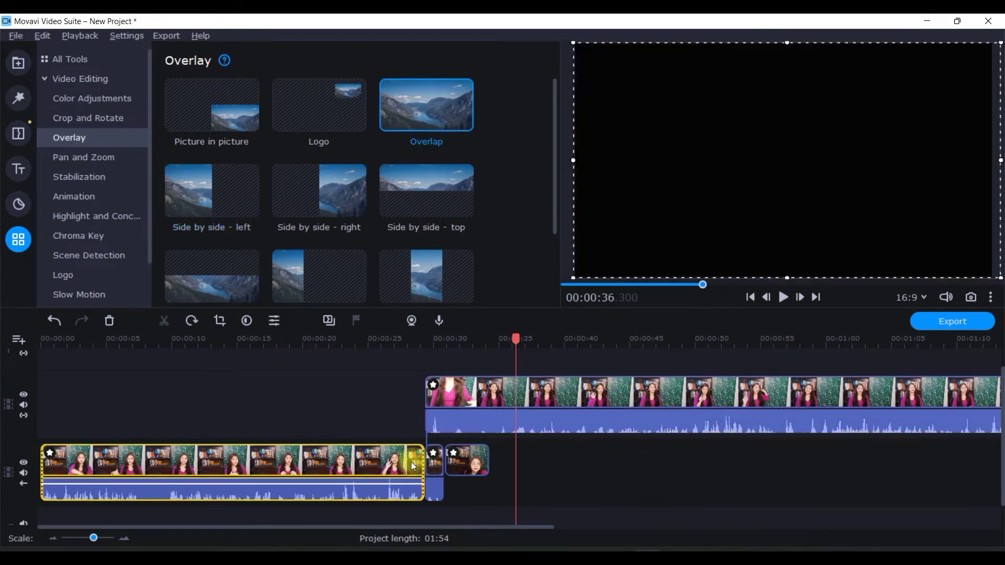
pyautogui.click(438, 472)
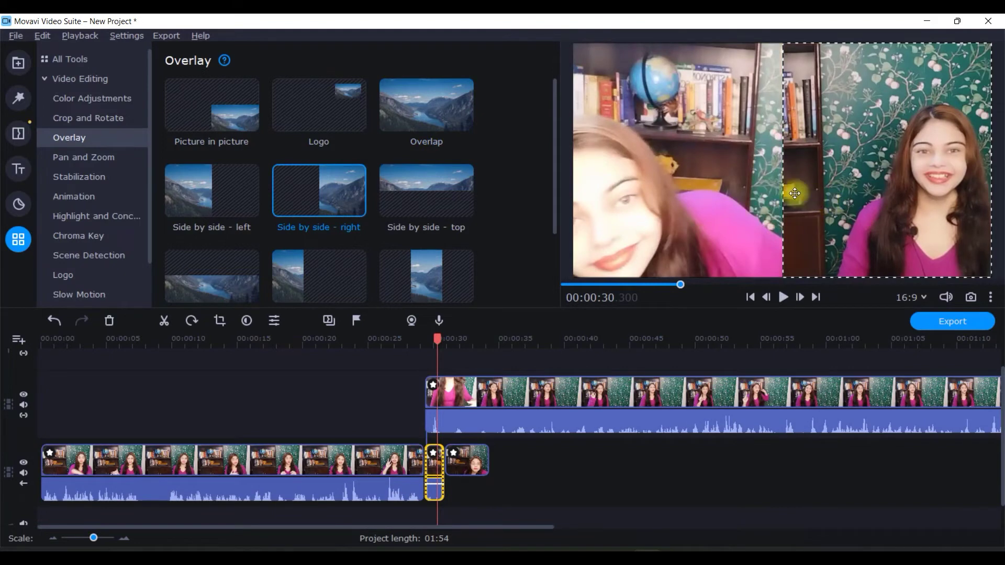
pyautogui.click(219, 321)
# Step: Crop the short clip by pulling its left edge inward and apply it
pyautogui.moveTo(628, 162); pyautogui.dragTo(729, 170)
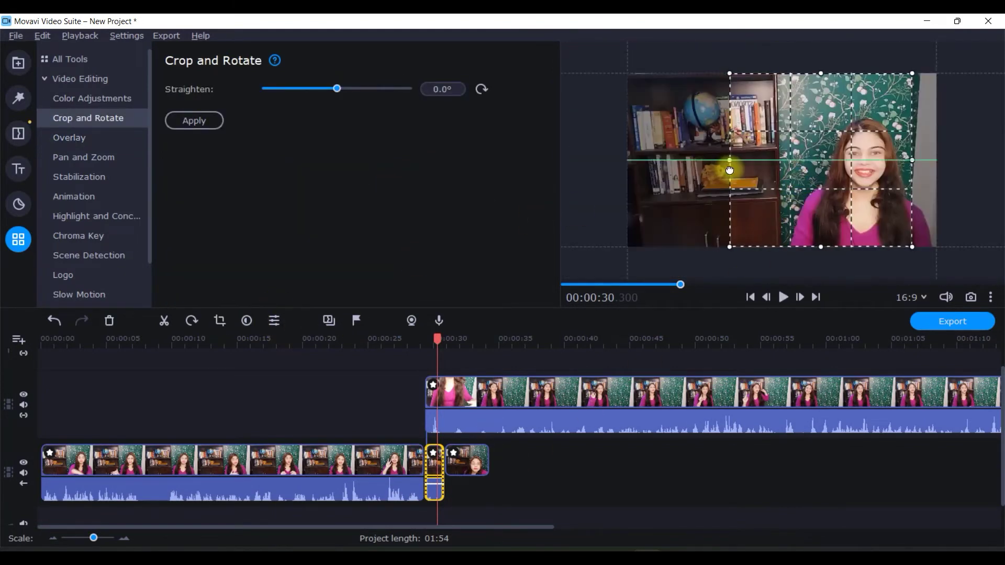
pyautogui.click(195, 120)
pyautogui.click(464, 461)
# Step: Crop the upper clip around the woman by the bookshelf and centre her in her half
pyautogui.click(473, 390)
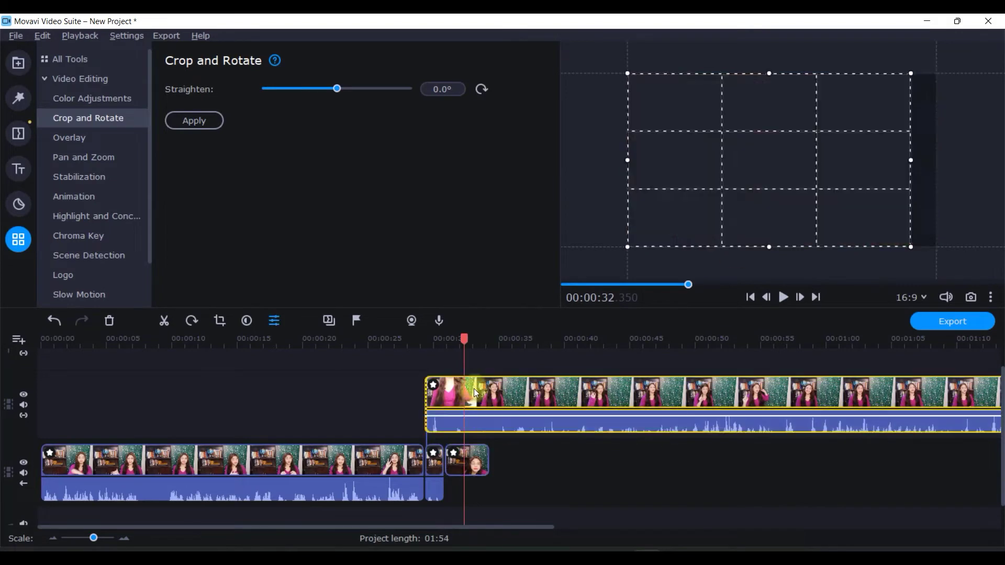
pyautogui.moveTo(911, 159); pyautogui.dragTo(789, 172)
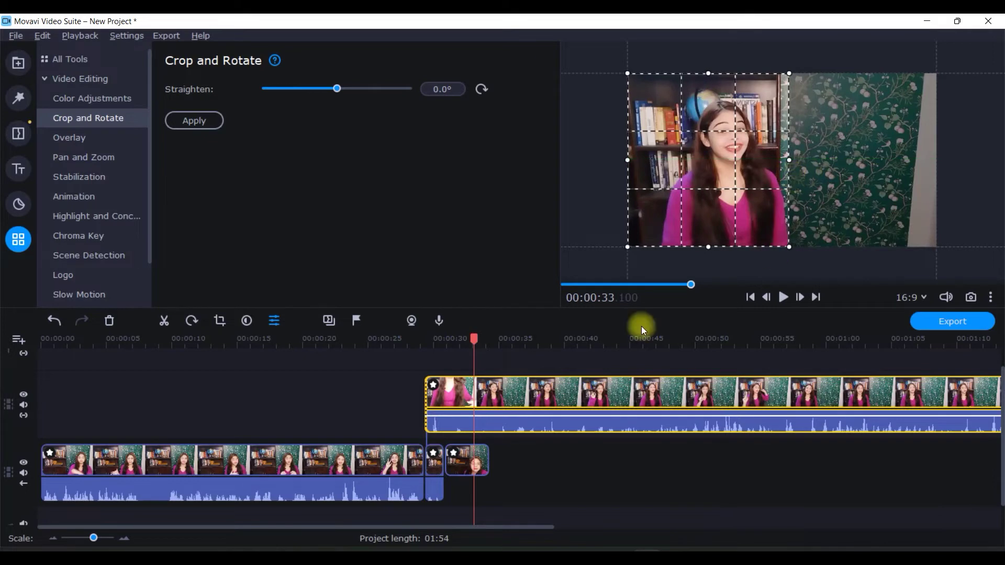
pyautogui.click(213, 121)
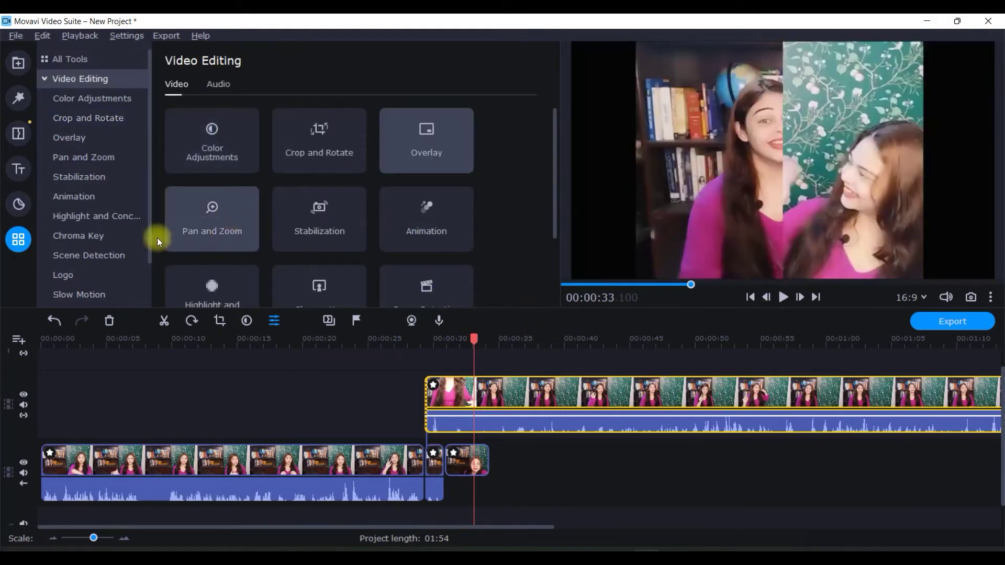
pyautogui.click(76, 136)
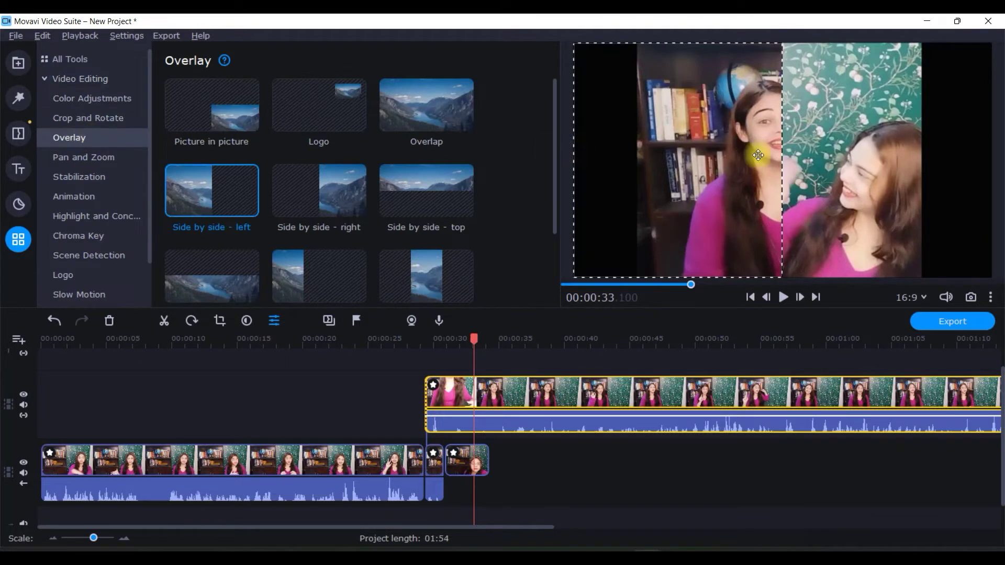
pyautogui.moveTo(758, 155); pyautogui.dragTo(633, 159)
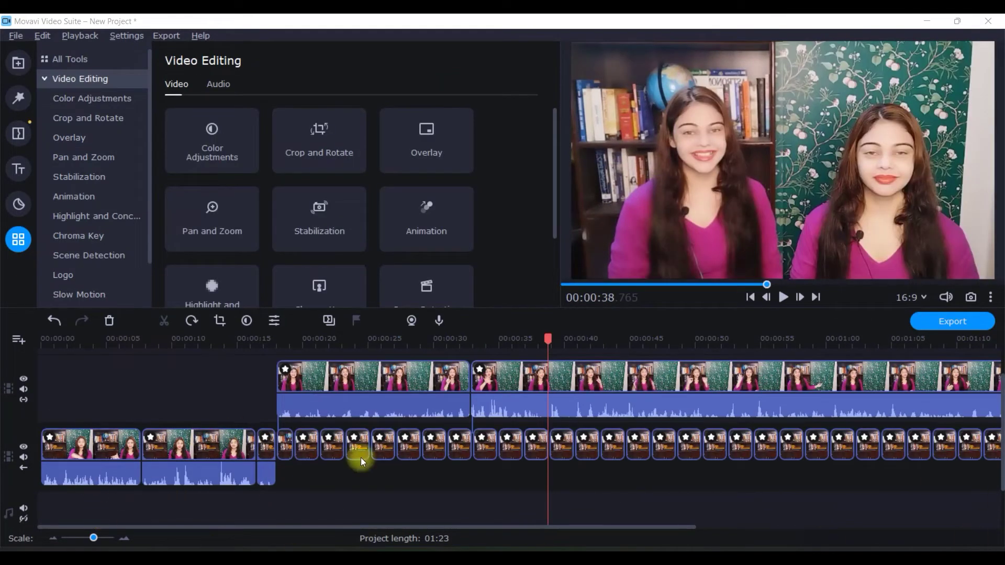
# Step: Export the project in High quality as 'Temp Double Roll'
pyautogui.click(423, 146)
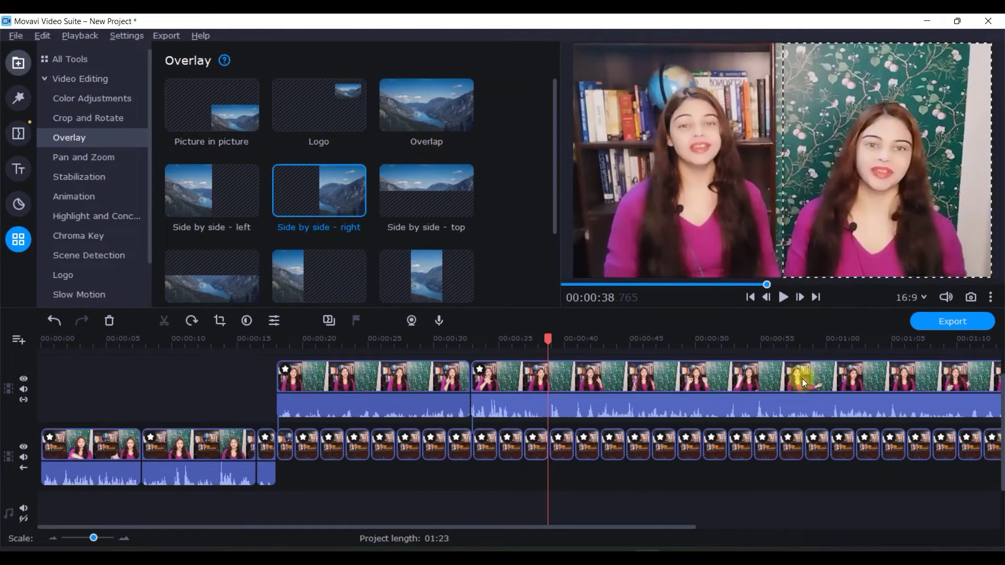
pyautogui.click(950, 321)
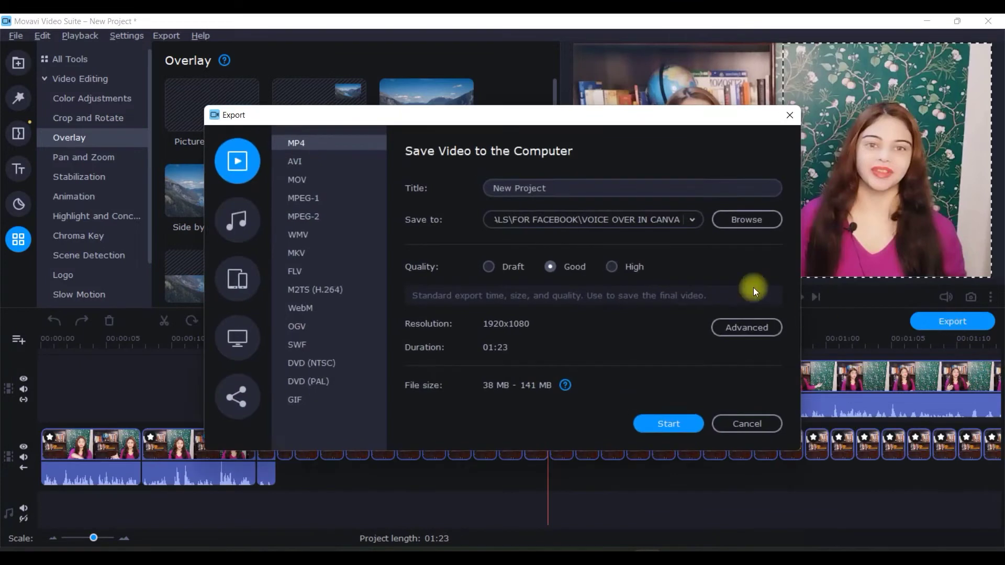
pyautogui.click(612, 267)
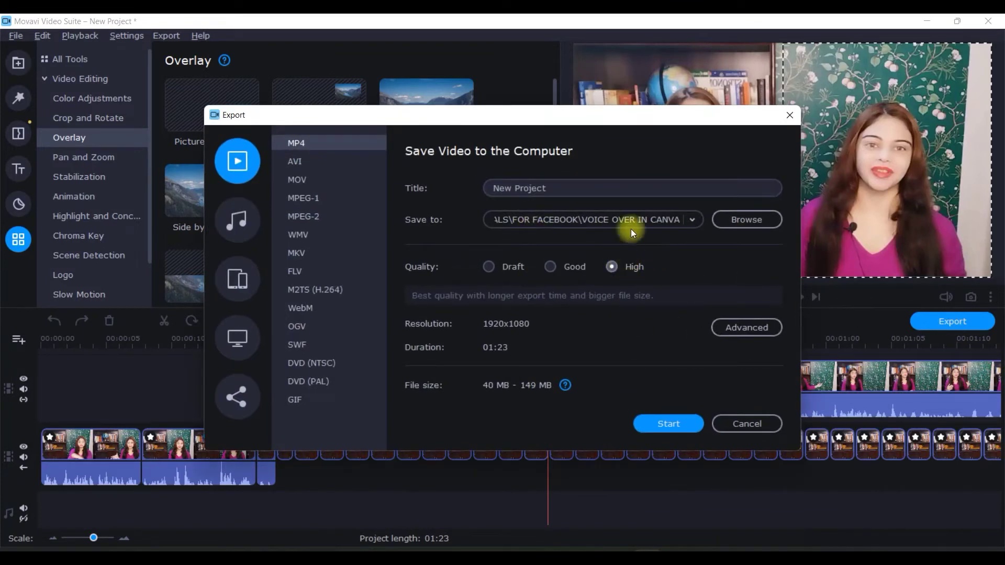
pyautogui.moveTo(608, 188); pyautogui.dragTo(419, 185)
pyautogui.write('Temp Double')
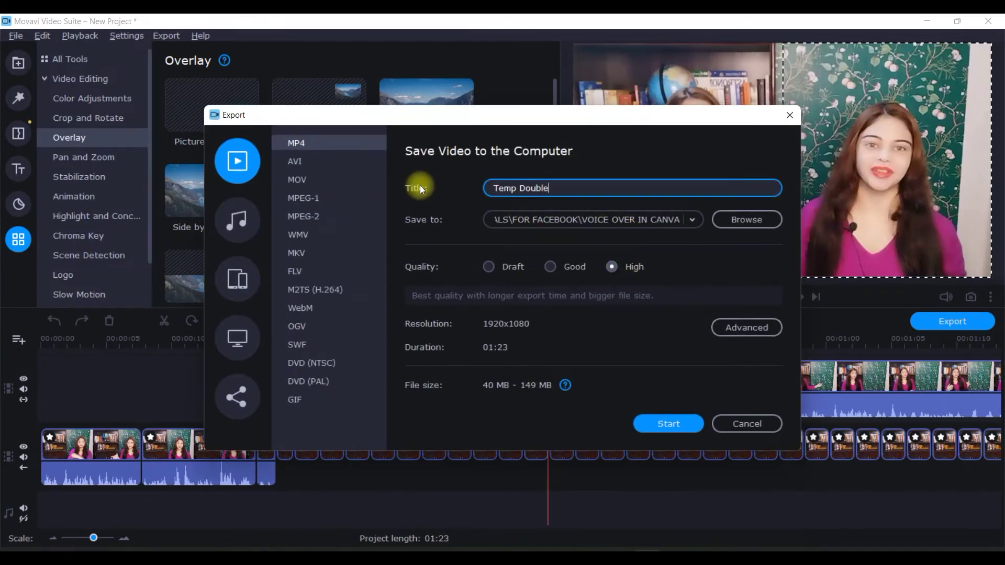
pyautogui.write(' Roll')
pyautogui.press('Return')
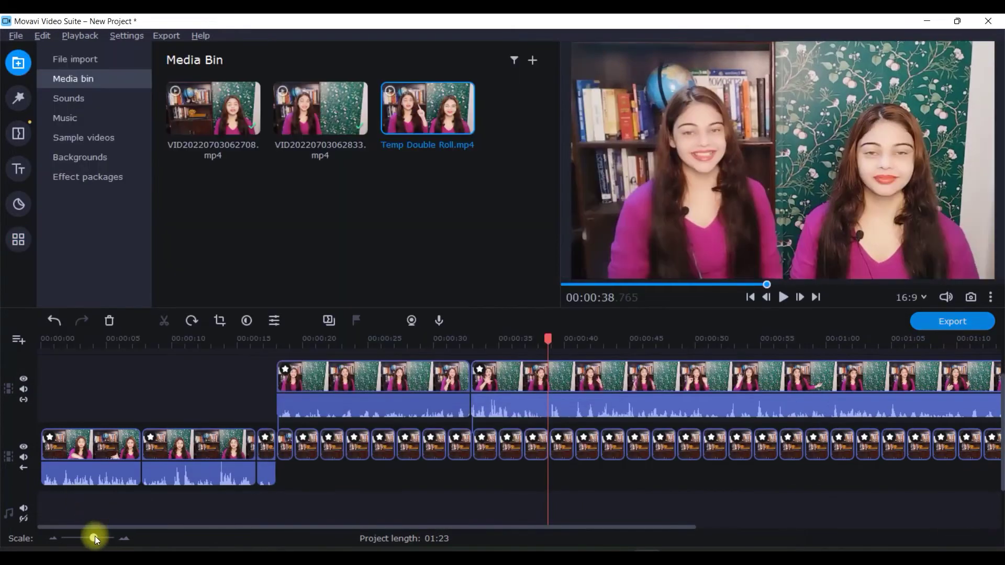
pyautogui.moveTo(95, 536)
pyautogui.mouseDown()
pyautogui.moveTo(79, 538)
pyautogui.moveTo(89, 538)
pyautogui.mouseUp()
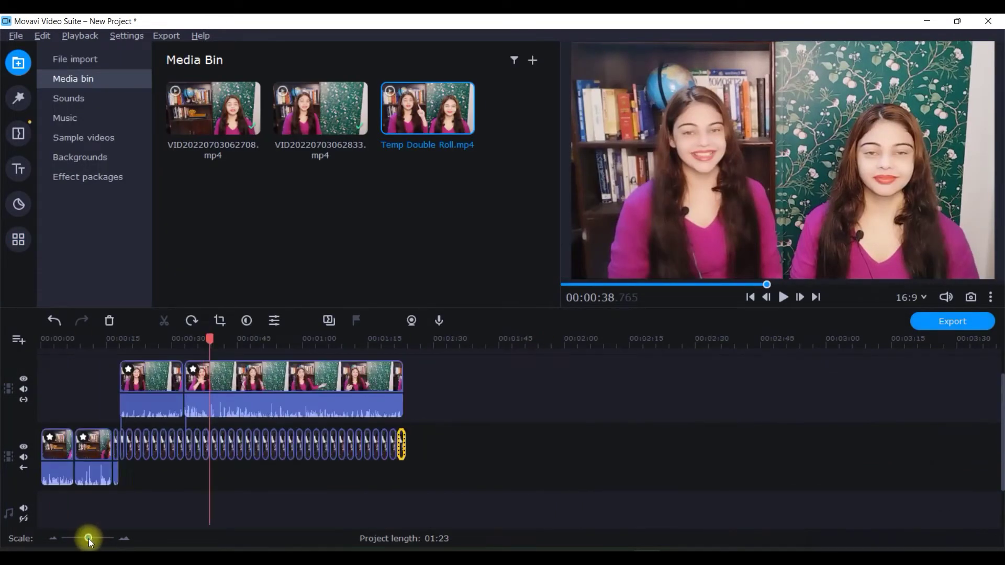
# Step: Replace all timeline clips with the exported Temp Double Roll.mp4 from the Media Bin
pyautogui.moveTo(535, 382); pyautogui.dragTo(3, 511)
pyautogui.press('Delete')
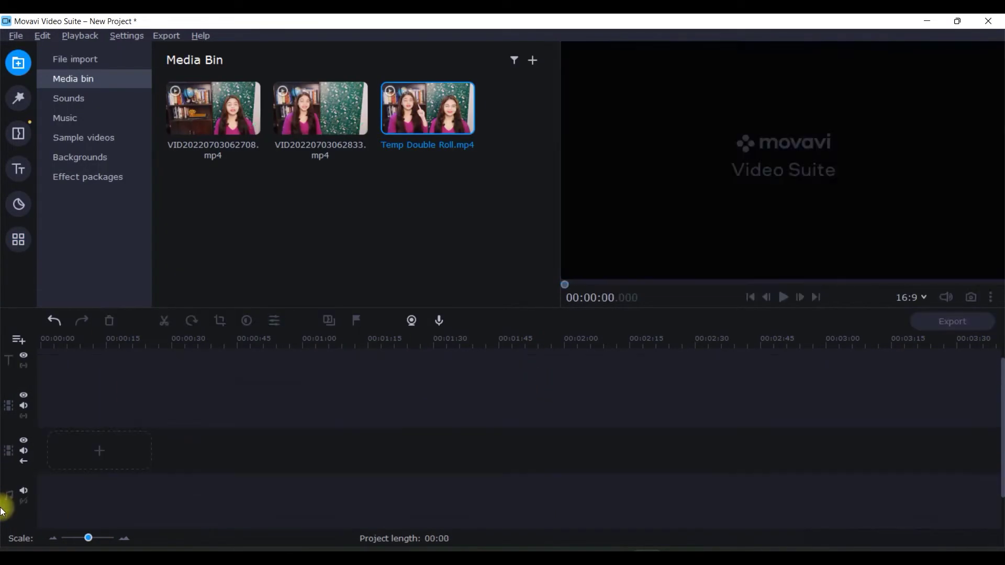
pyautogui.moveTo(411, 126); pyautogui.dragTo(39, 431)
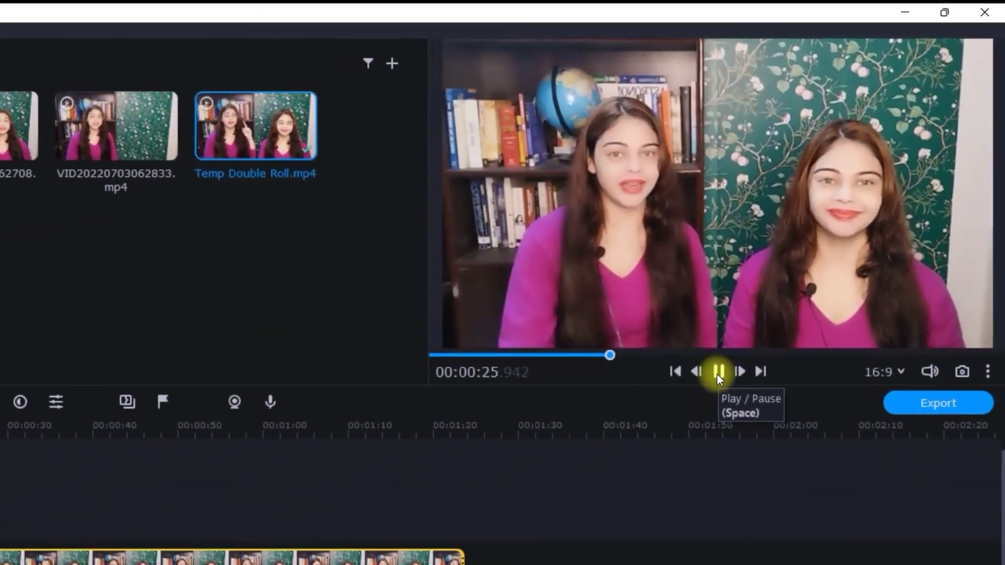
# Step: Crop a sliver off the Temp Double Roll clip's right edge
pyautogui.press('space')
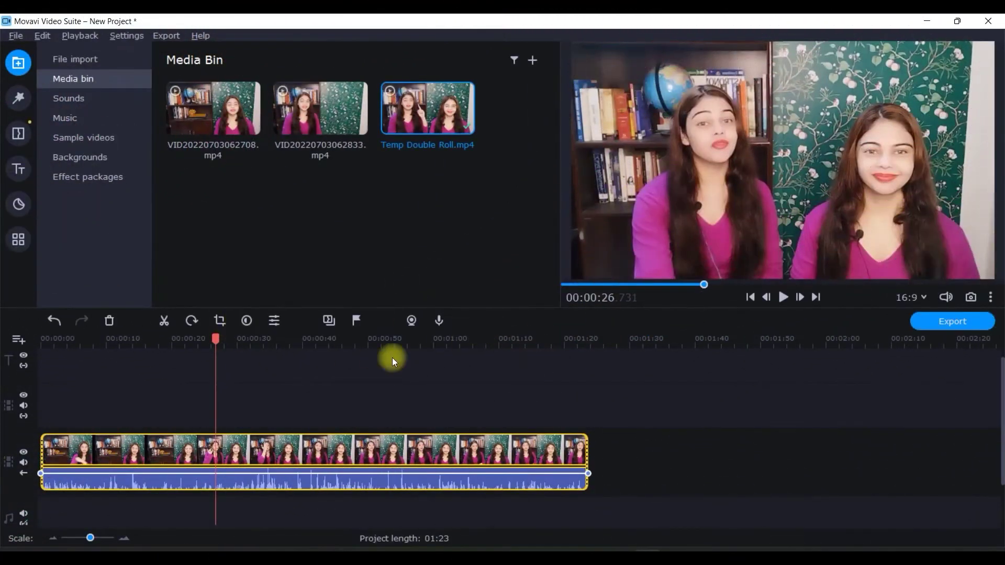
pyautogui.click(219, 322)
pyautogui.moveTo(937, 161); pyautogui.dragTo(915, 164)
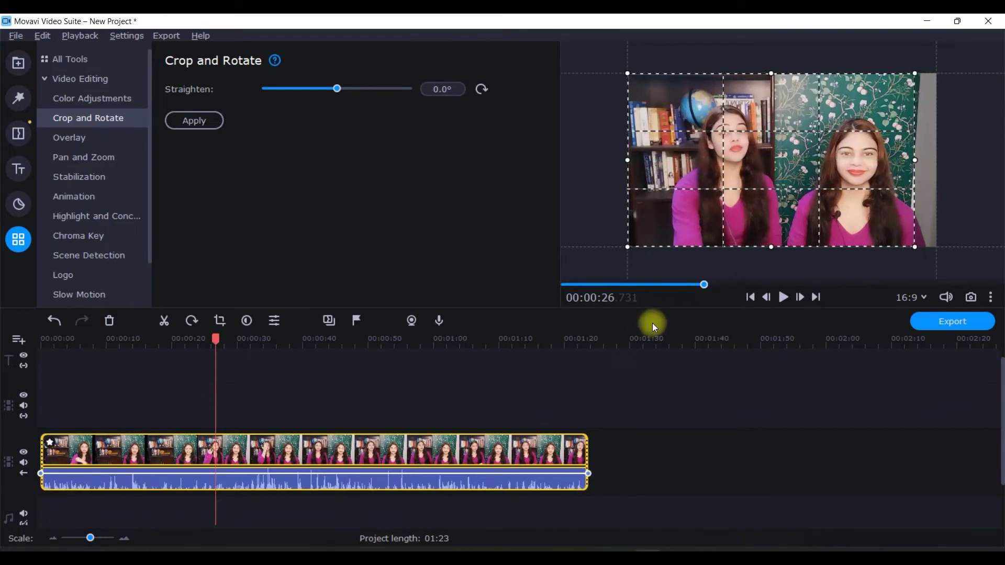
pyautogui.click(212, 123)
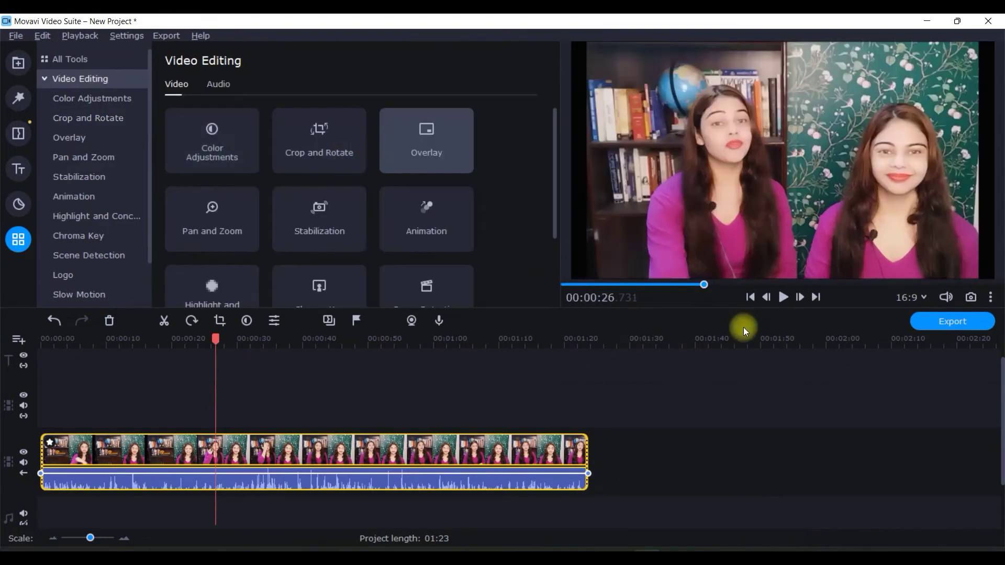
# Step: Raise the clip's audio volume to 250% in Clip Properties
pyautogui.doubleClick(214, 484)
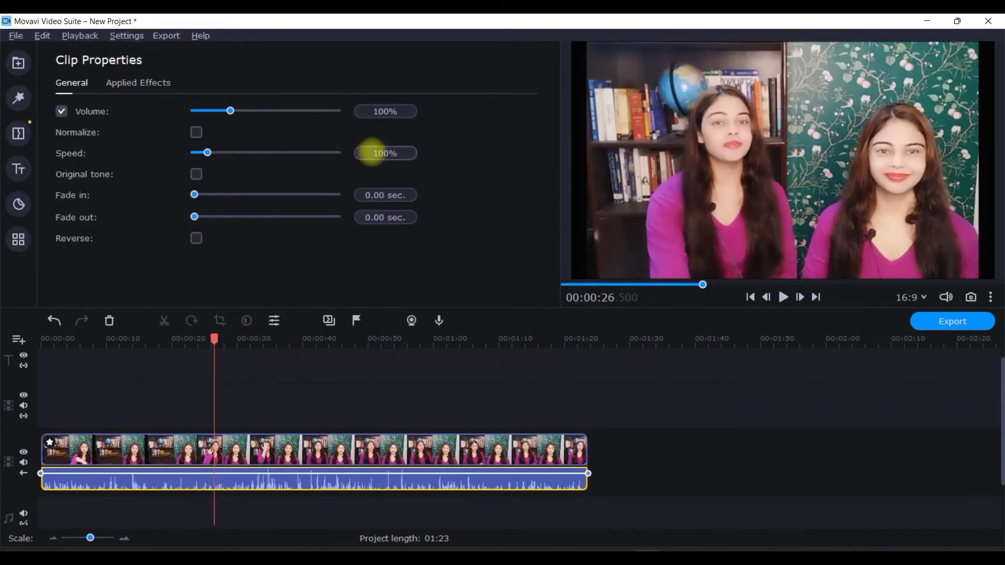
pyautogui.doubleClick(390, 111)
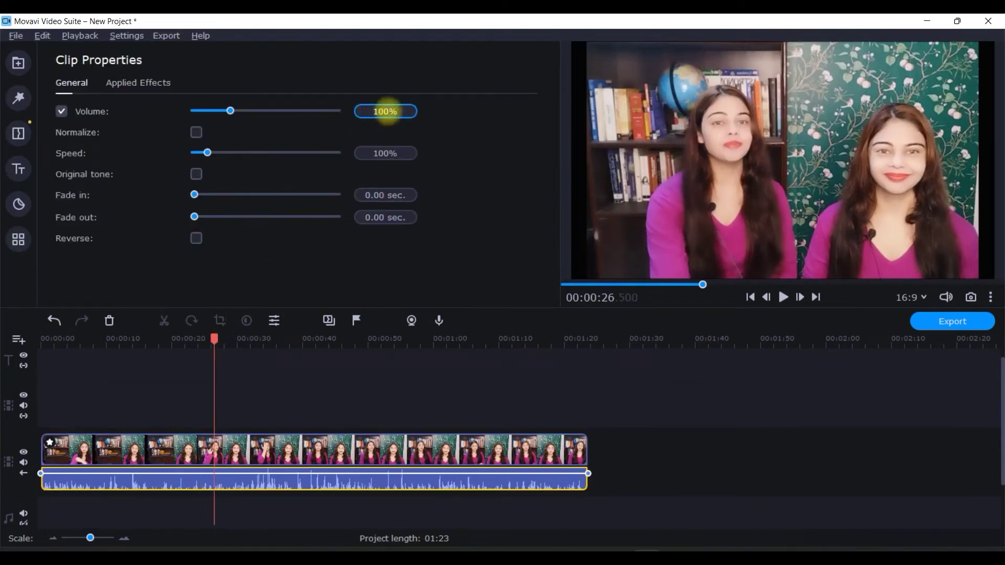
pyautogui.write('250')
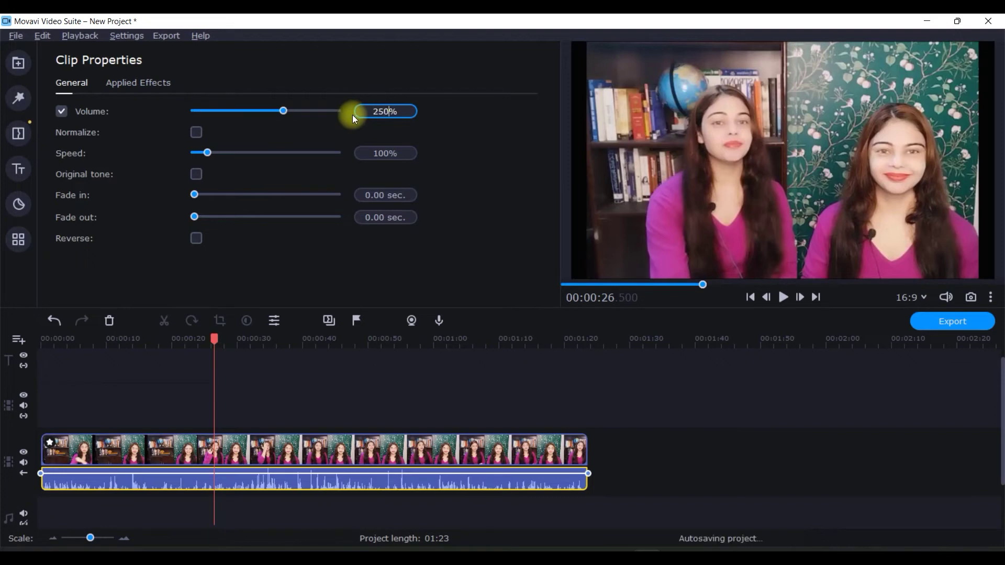
pyautogui.click(245, 404)
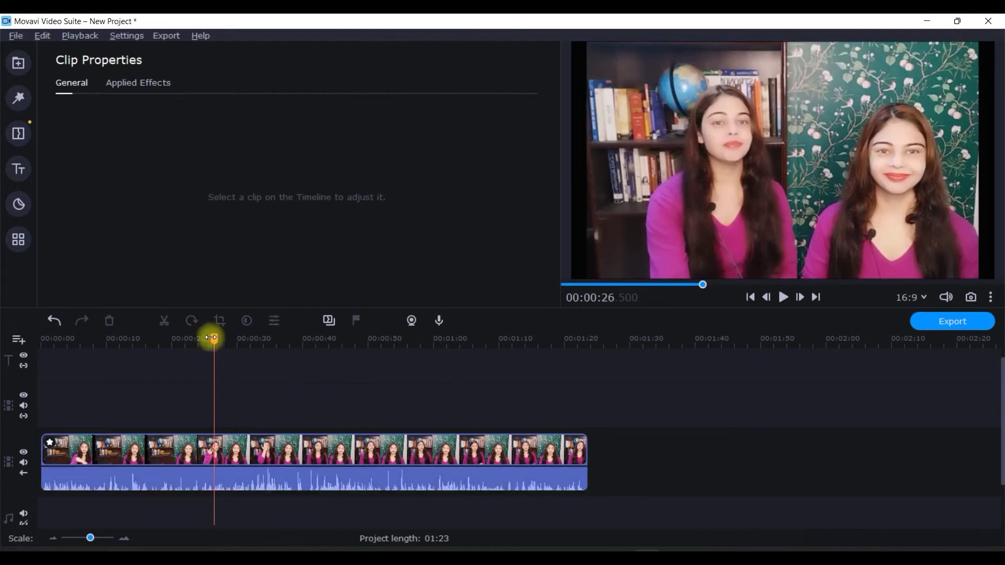
pyautogui.press('Home')
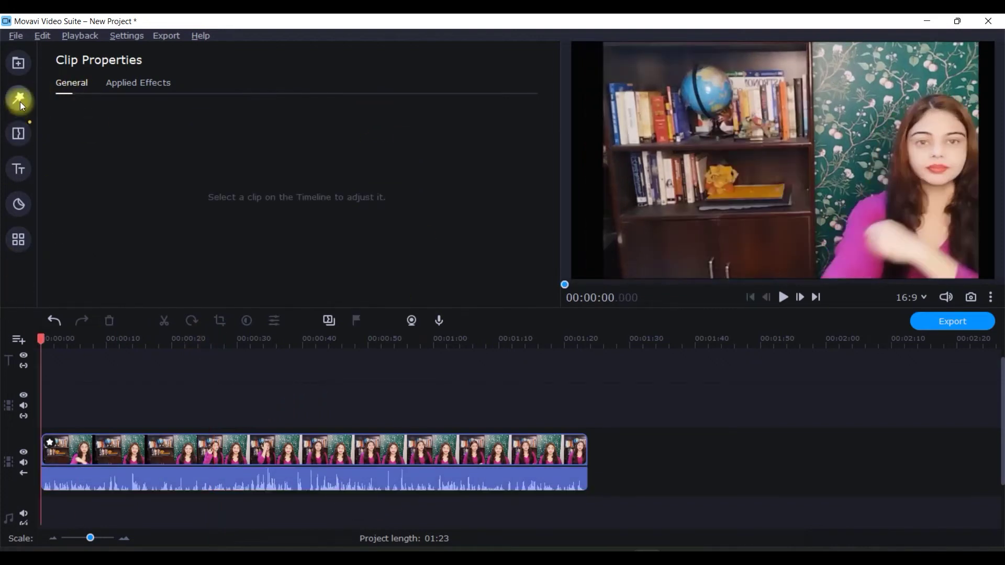
# Step: Apply the Magic Enhance preset from Color Adjustments to the Temp Double Roll video clip
pyautogui.click(203, 488)
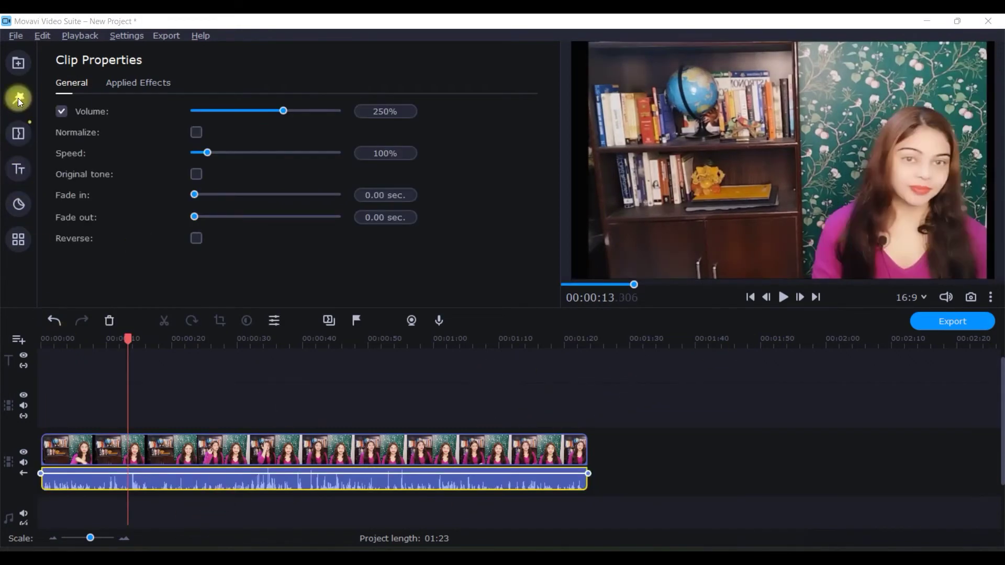
pyautogui.click(18, 239)
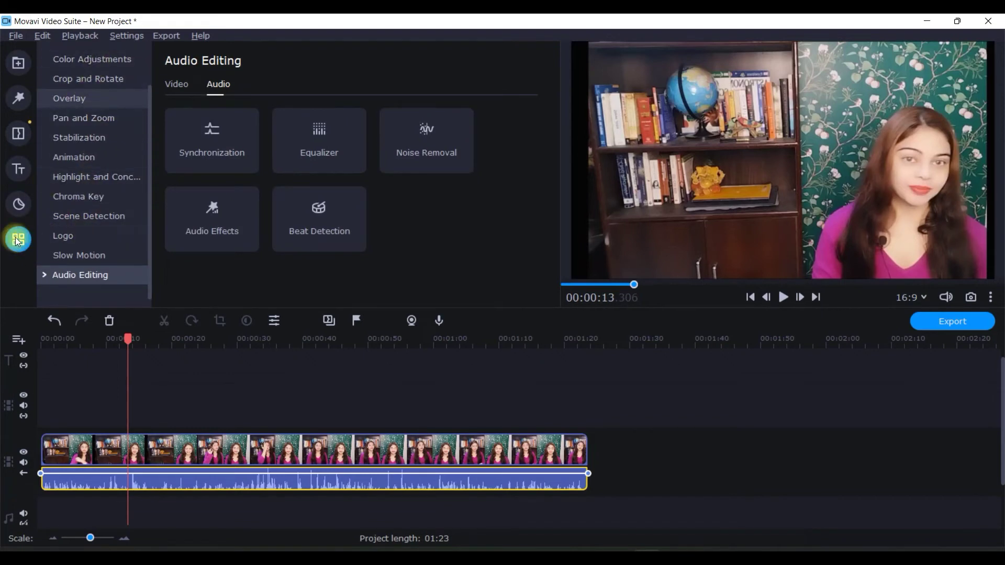
pyautogui.click(93, 60)
pyautogui.click(255, 451)
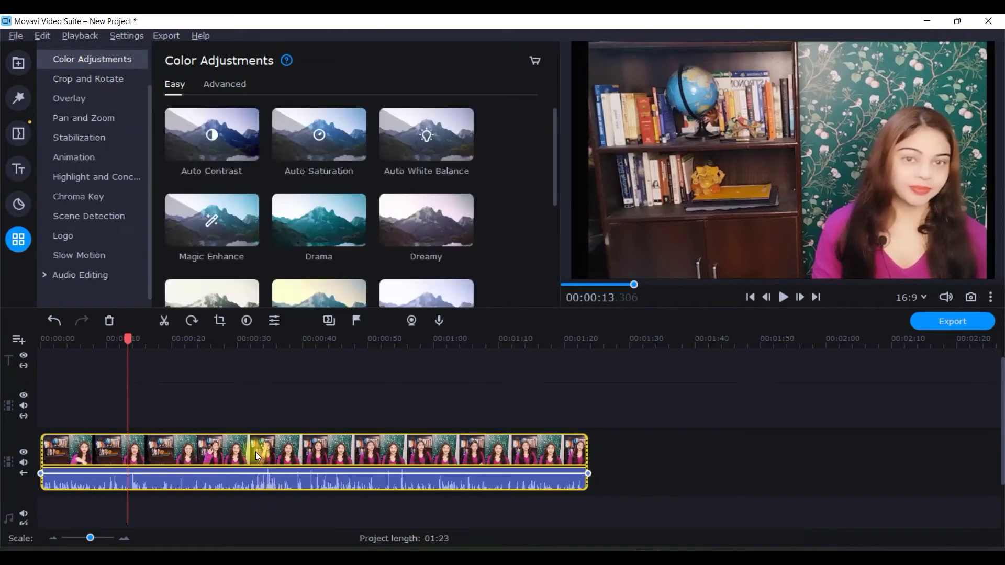
pyautogui.scroll(-1, 292, 204)
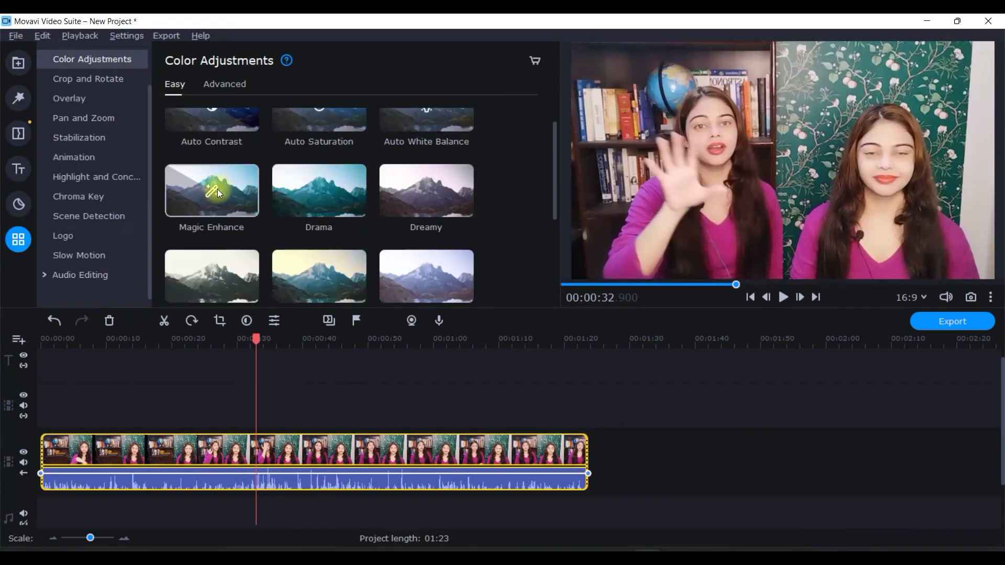
pyautogui.moveTo(217, 189); pyautogui.dragTo(95, 439)
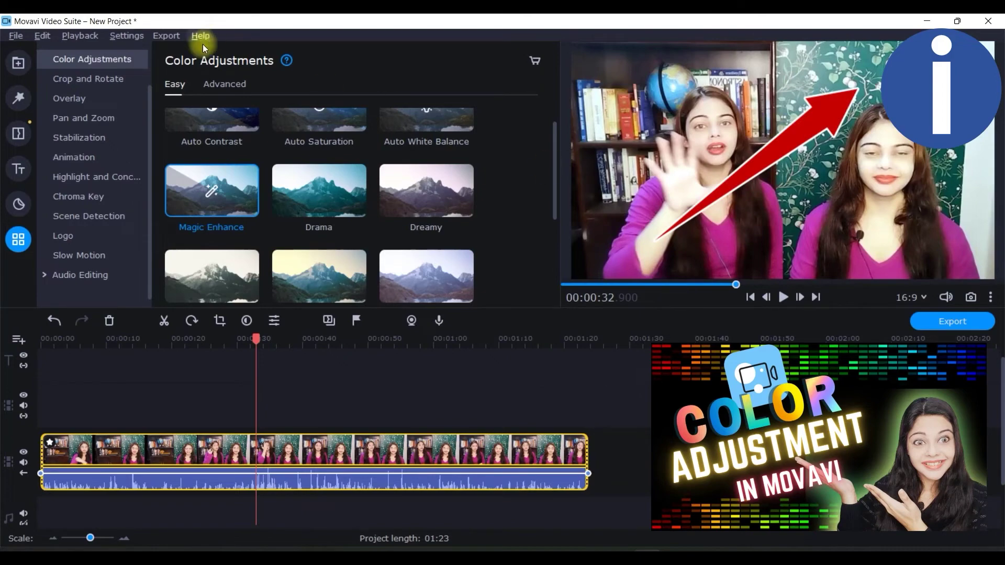
# Step: In the Advanced color settings, raise saturation, set contrast to 19 and shadows to 10
pyautogui.click(232, 85)
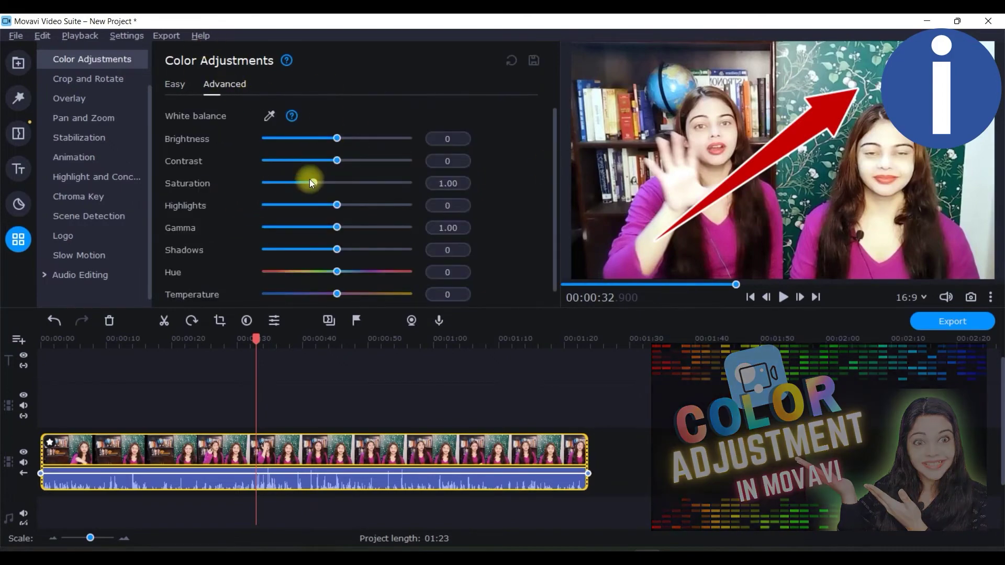
pyautogui.moveTo(311, 182)
pyautogui.mouseDown()
pyautogui.moveTo(379, 191)
pyautogui.moveTo(313, 196)
pyautogui.mouseUp()
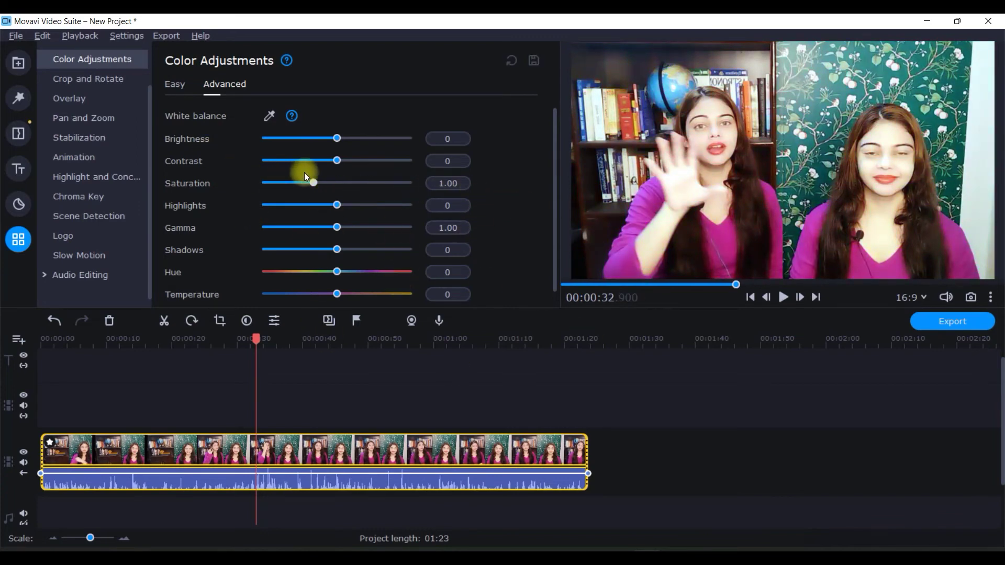
pyautogui.moveTo(336, 160); pyautogui.dragTo(346, 161)
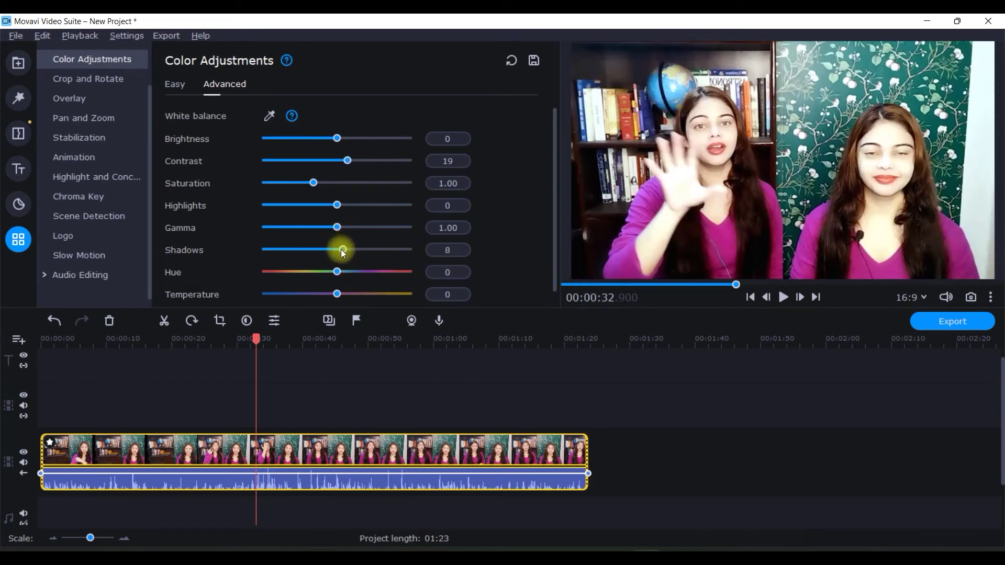
pyautogui.moveTo(341, 250); pyautogui.dragTo(343, 251)
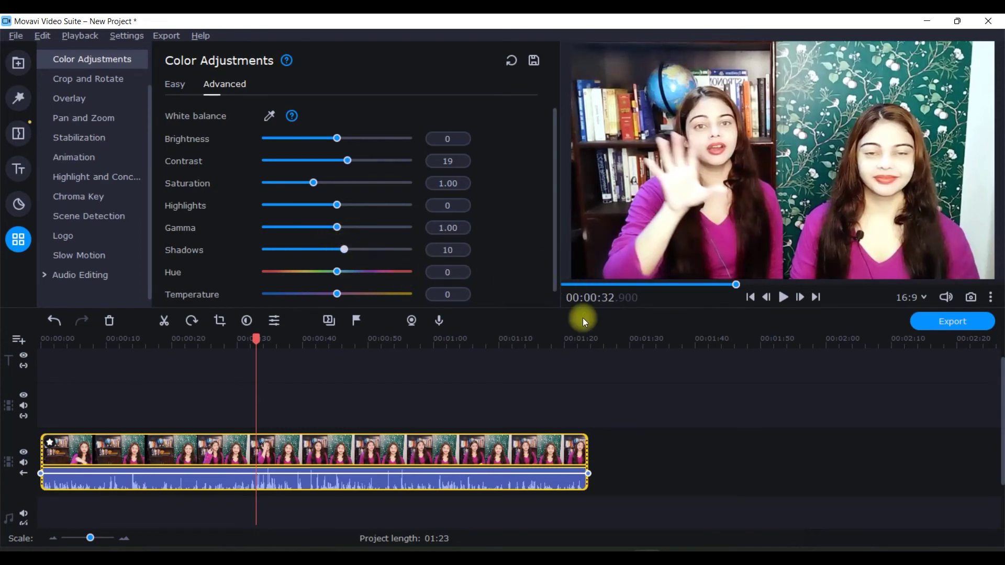
pyautogui.click(781, 299)
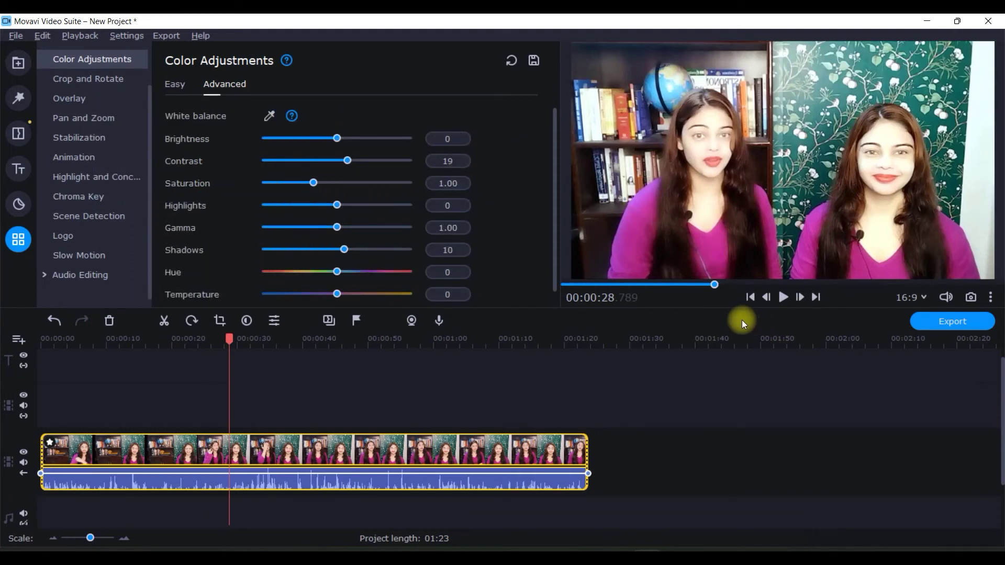
# Step: Check the Media Bin, then bring up the Overlay layout presets from the tools list
pyautogui.click(22, 65)
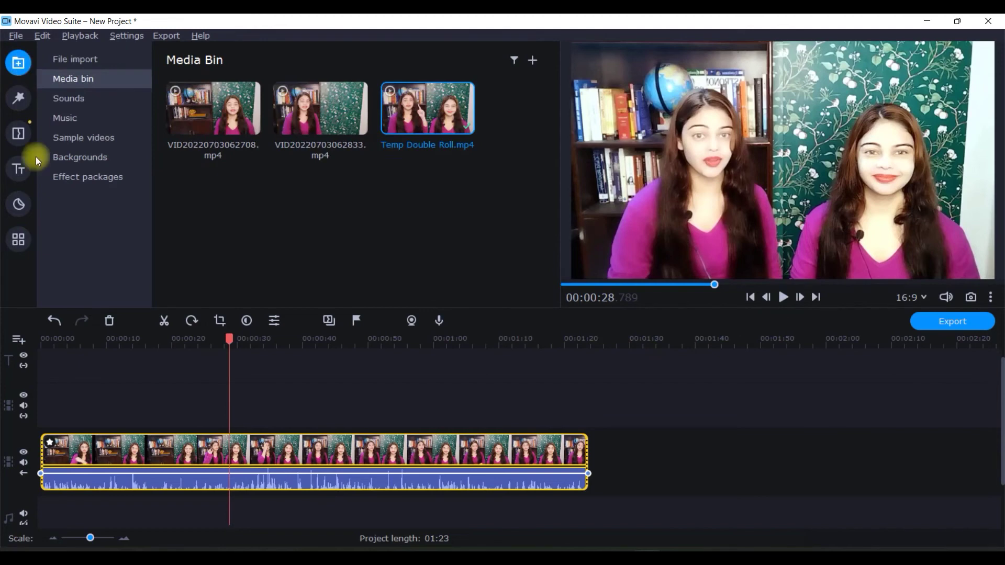
pyautogui.click(23, 239)
pyautogui.click(74, 99)
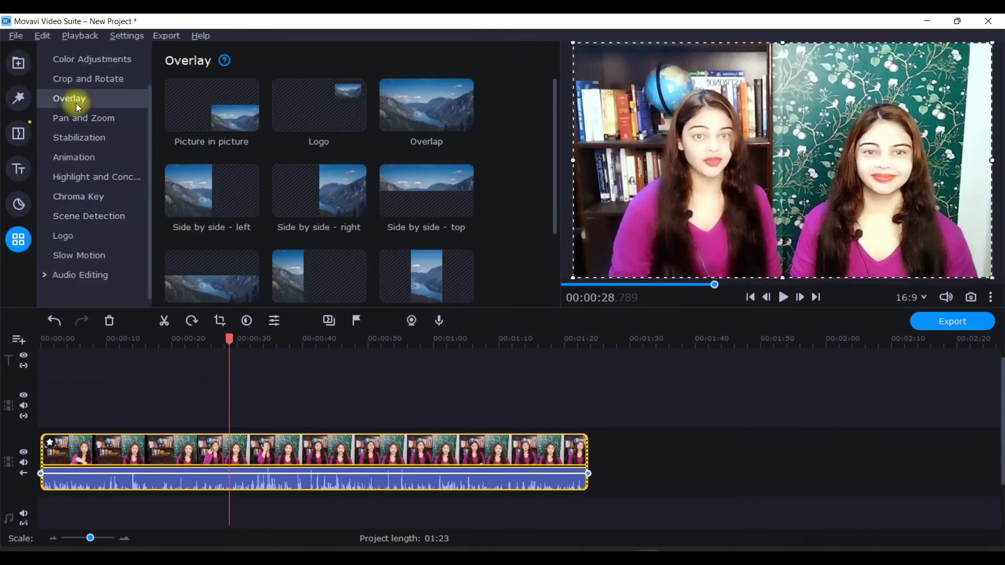